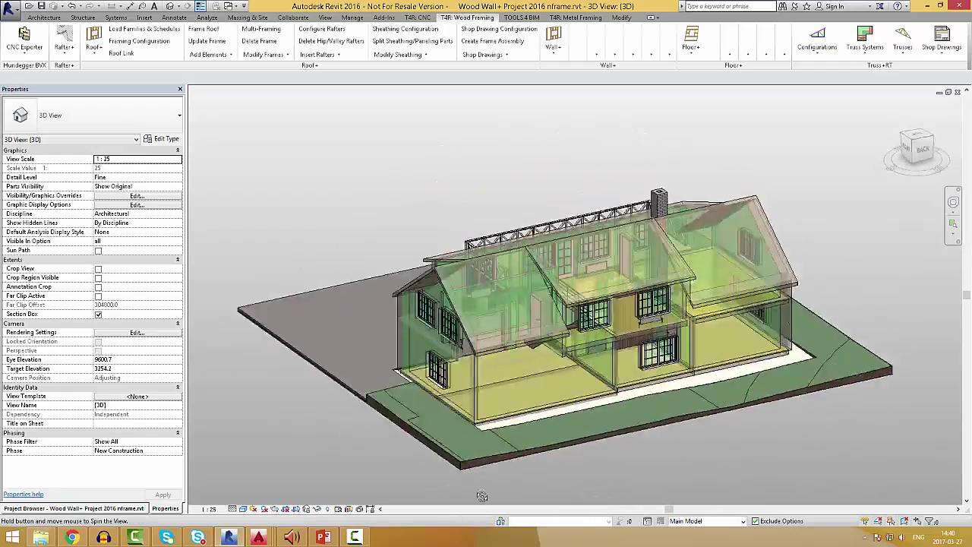
# Orbit the house, then check the Structure and nailer layers' framing layer and configuration links in Wall Link
pyautogui.moveTo(608, 65); pyautogui.dragTo(289, 139)
pyautogui.click(249, 124)
pyautogui.click(467, 212)
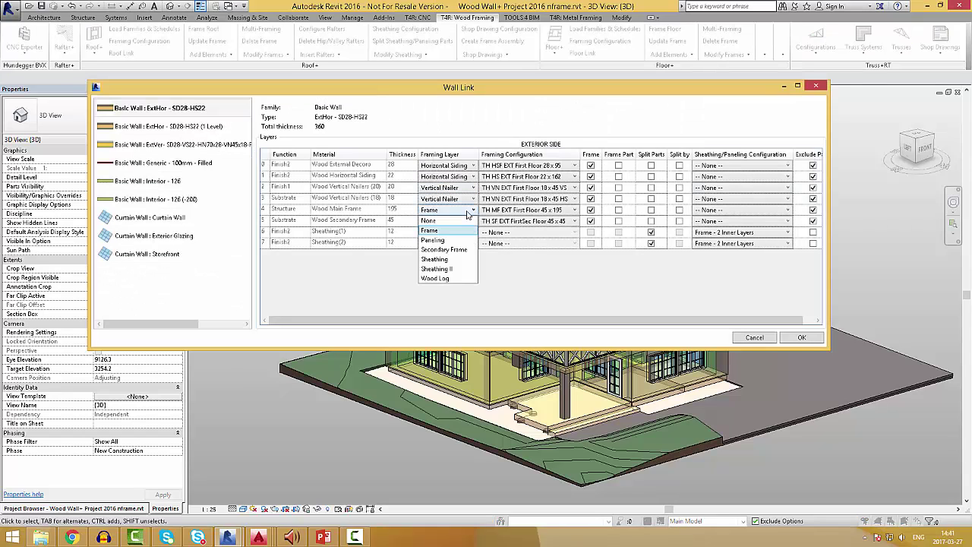
pyautogui.click(467, 213)
pyautogui.click(581, 214)
pyautogui.click(557, 198)
pyautogui.click(573, 188)
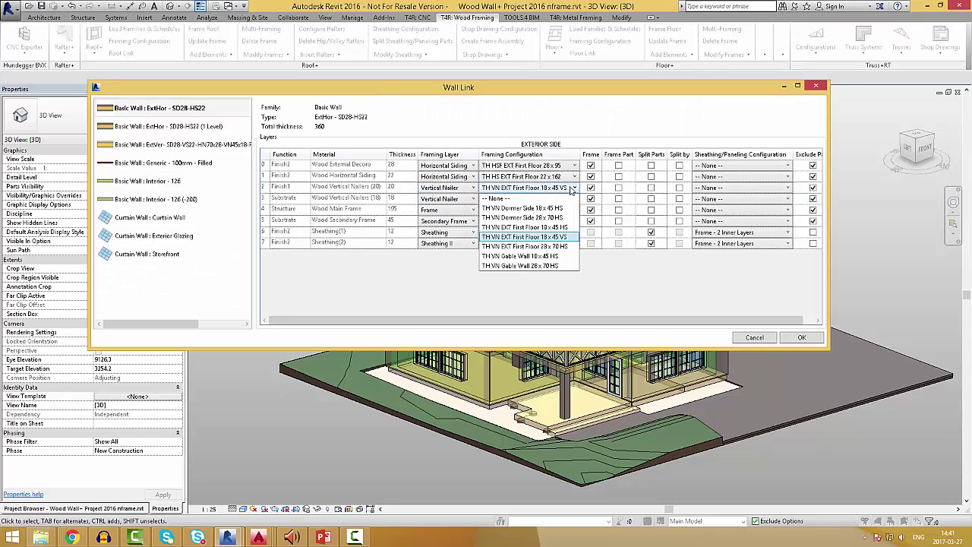
pyautogui.click(573, 189)
pyautogui.click(802, 335)
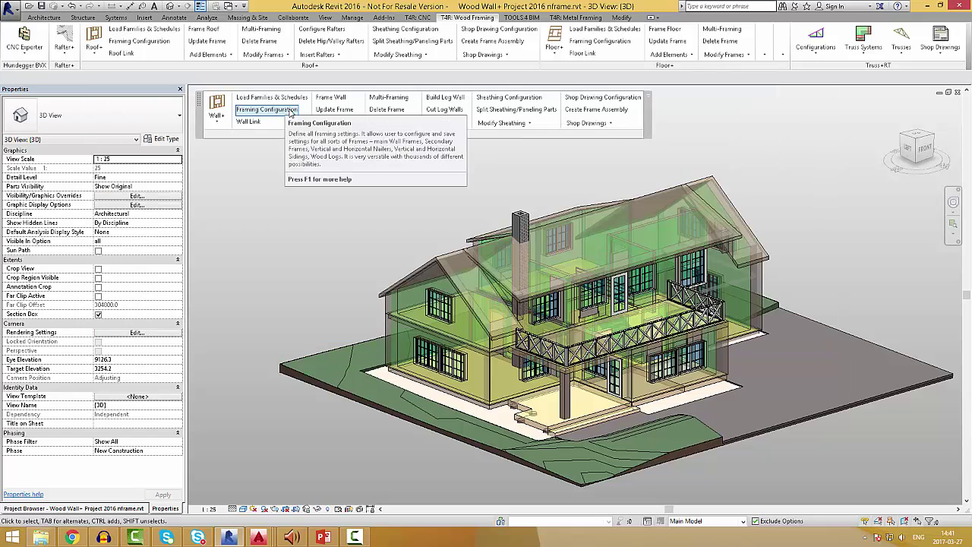
# Review TH MF EXT First Floor 45 x 195's Frame type and its stud, top plate, bottom plate and offset settings
pyautogui.click(290, 113)
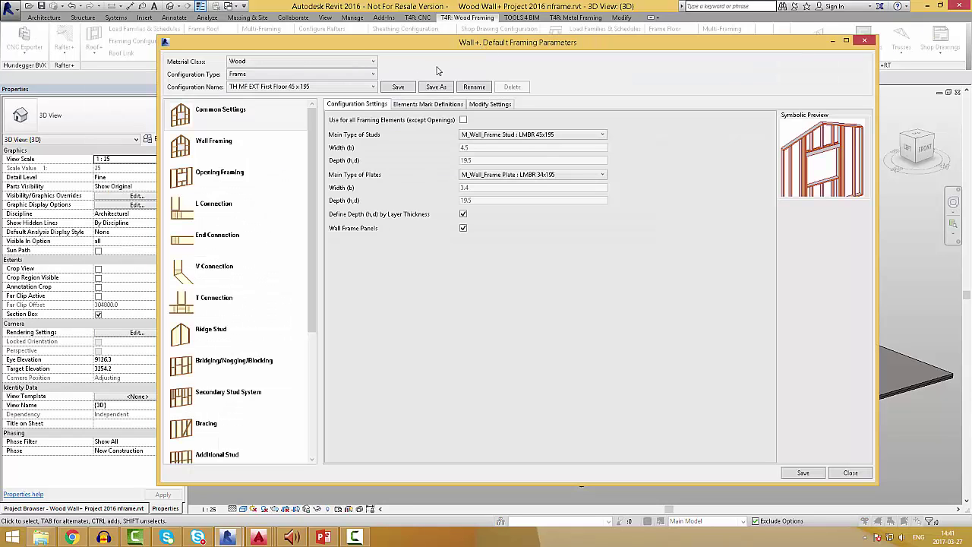
pyautogui.click(372, 79)
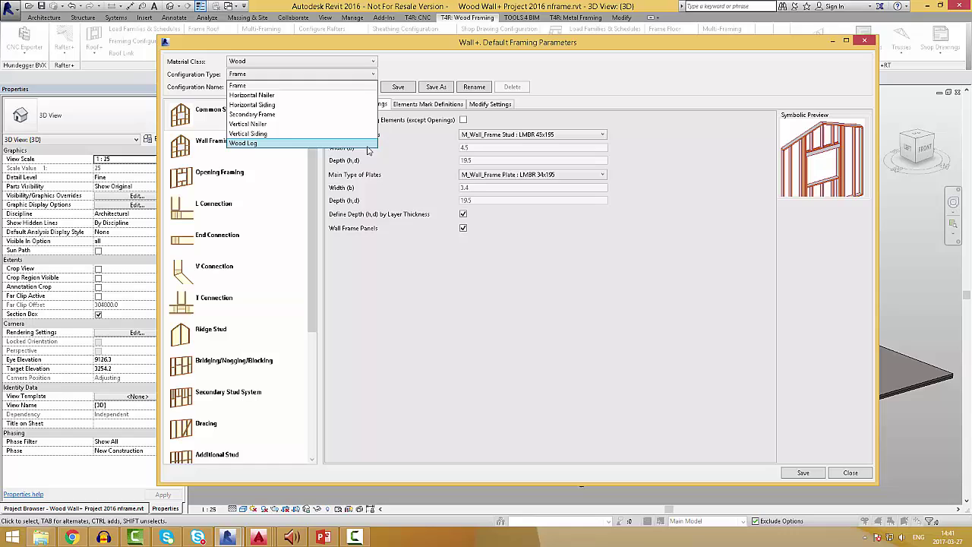
pyautogui.click(393, 258)
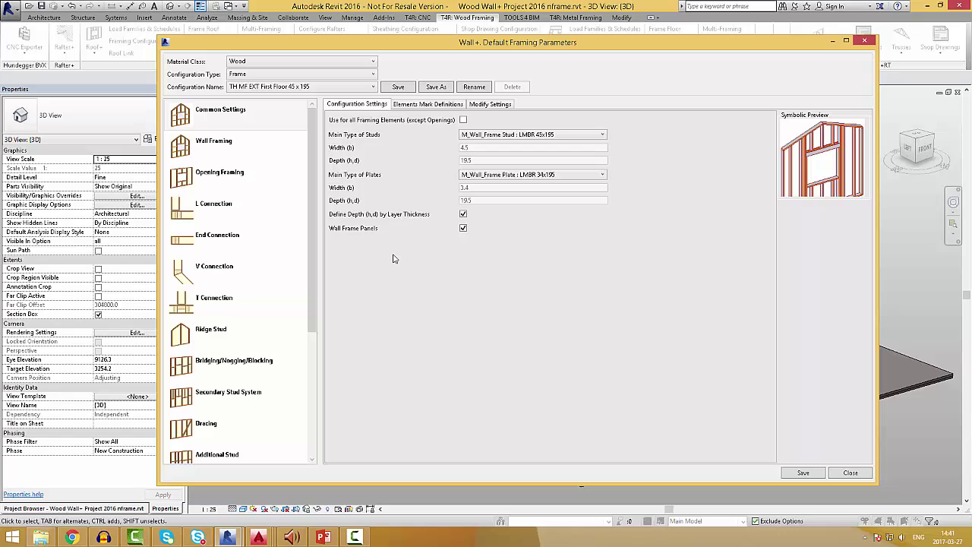
pyautogui.click(297, 149)
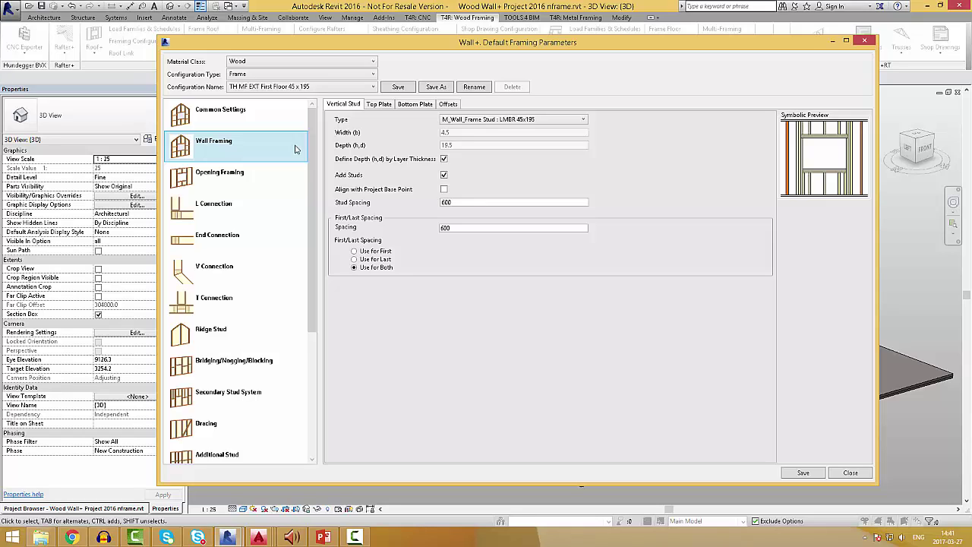
pyautogui.click(379, 106)
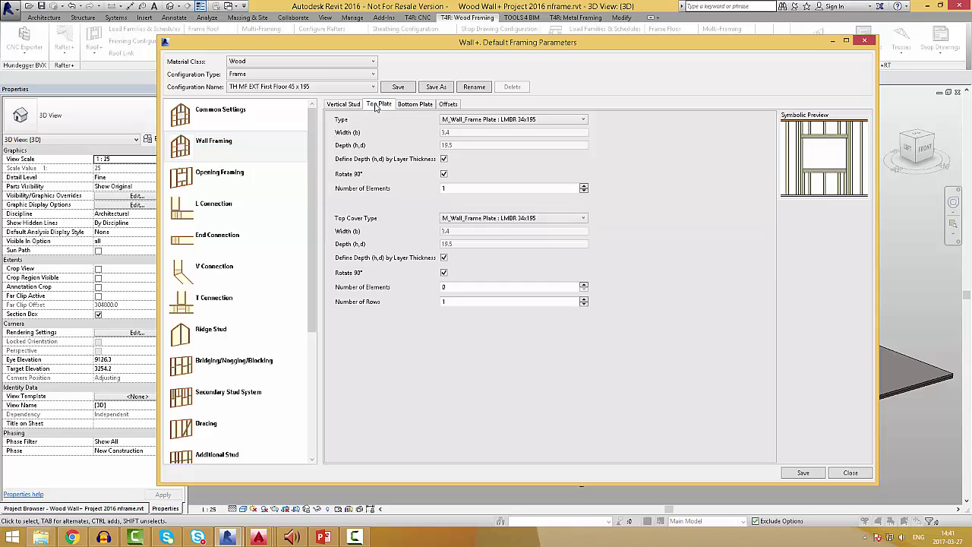
pyautogui.click(414, 105)
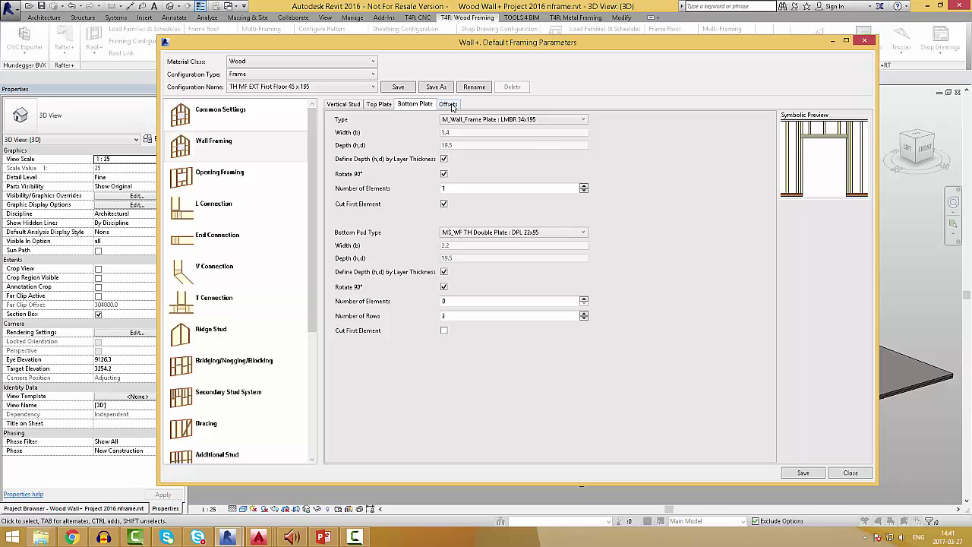
pyautogui.click(451, 106)
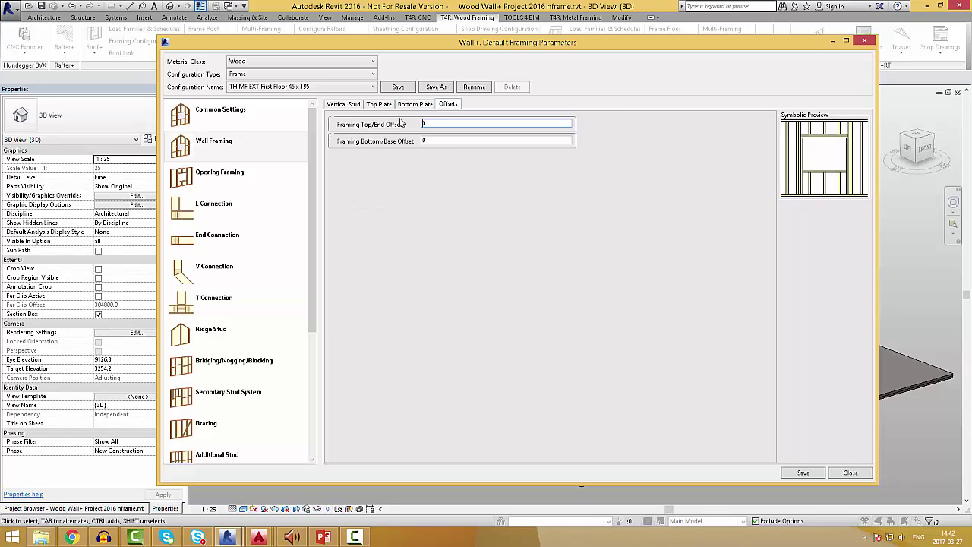
# Limit structural-wall window framing to 2000 wide and add a 2000–3000 range
pyautogui.click(260, 179)
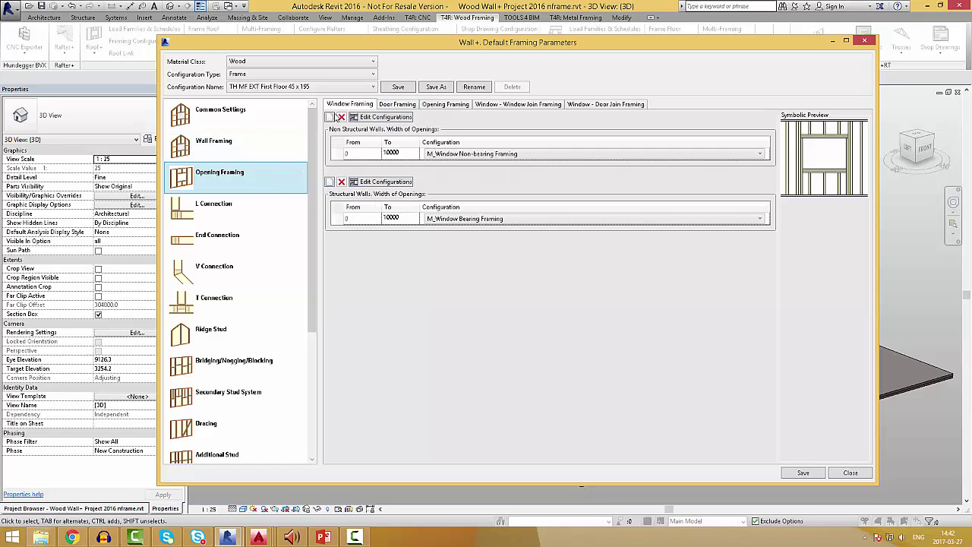
pyautogui.click(403, 218)
pyautogui.click(410, 218)
pyautogui.write('2000')
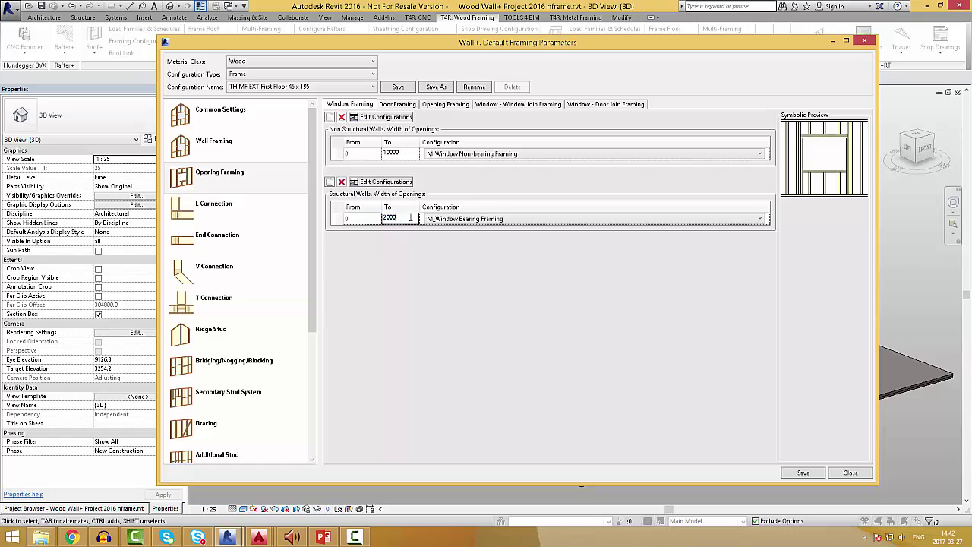
pyautogui.click(330, 183)
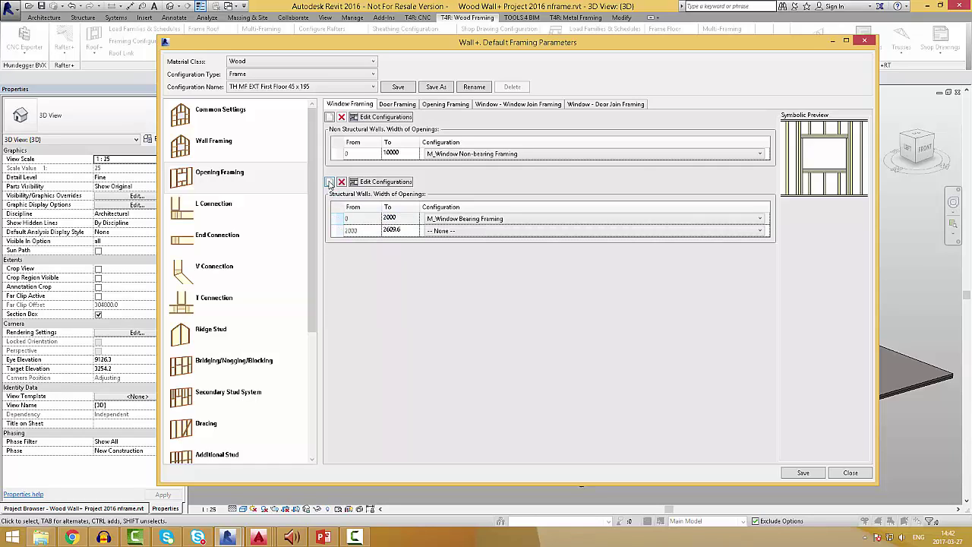
pyautogui.doubleClick(409, 231)
pyautogui.write('3000')
pyautogui.press('Tab')
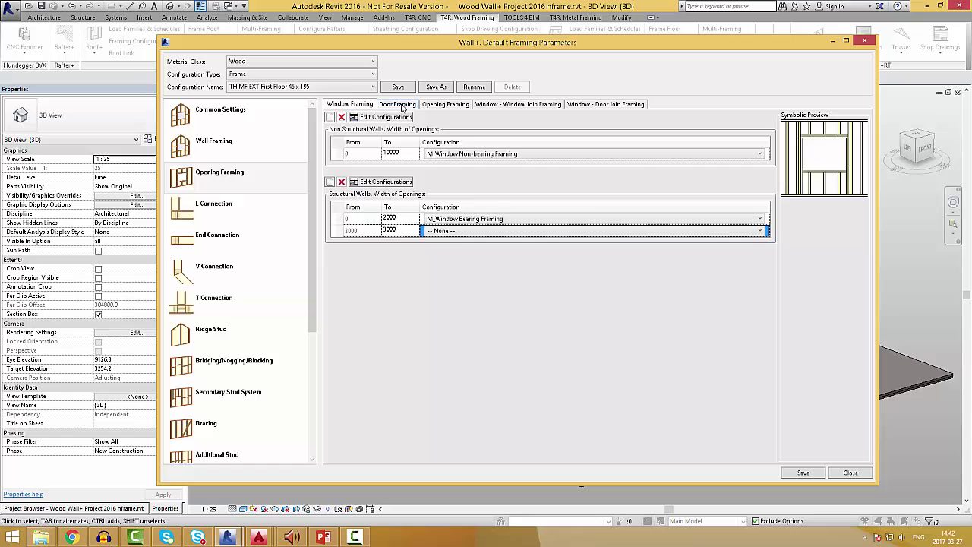
# Browse the door, general opening and window/door join framing ranges, then return to windows
pyautogui.click(403, 105)
pyautogui.click(446, 106)
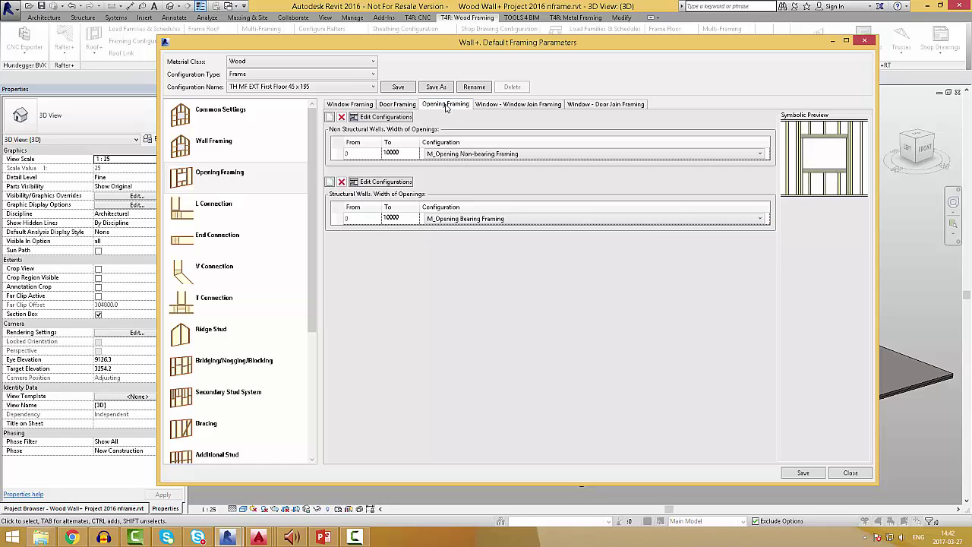
pyautogui.click(521, 104)
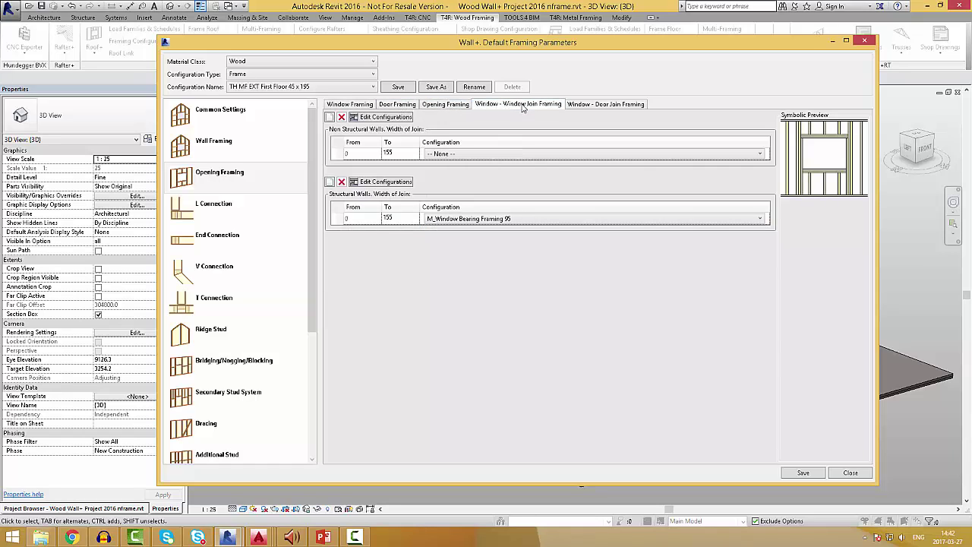
pyautogui.click(606, 106)
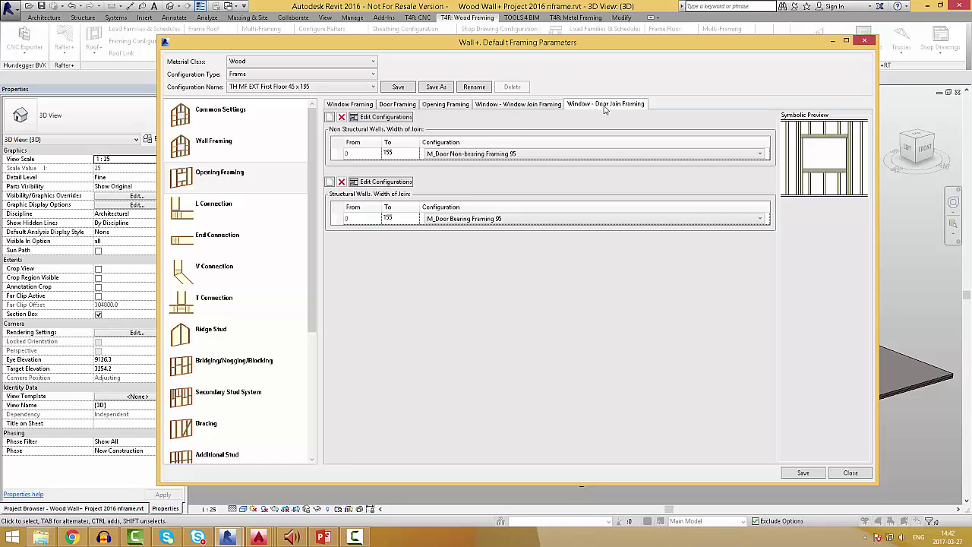
pyautogui.click(363, 106)
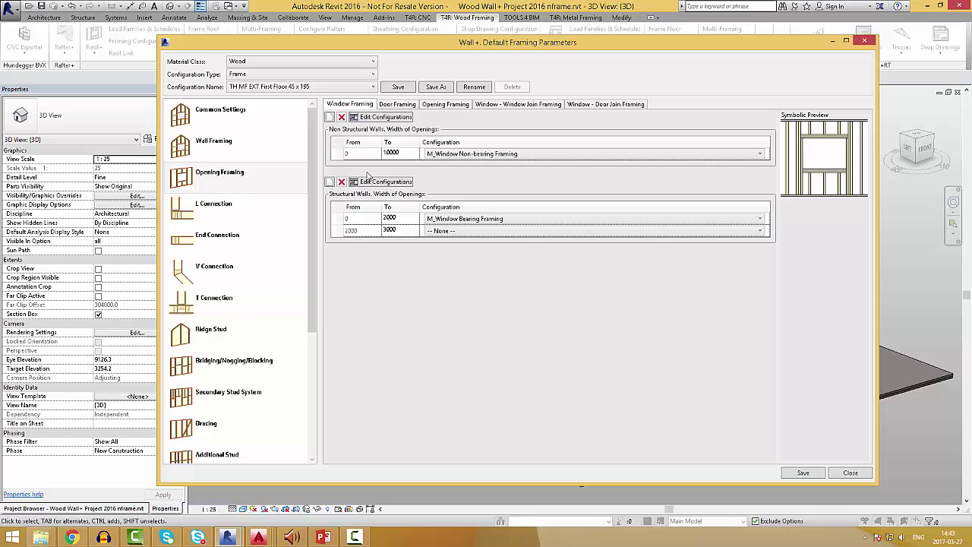
# Open M_Window Bearing Framing's header settings and try the 0H3V1H3Z and 3VS1H0V1H3Z layouts
pyautogui.click(336, 218)
pyautogui.click(384, 181)
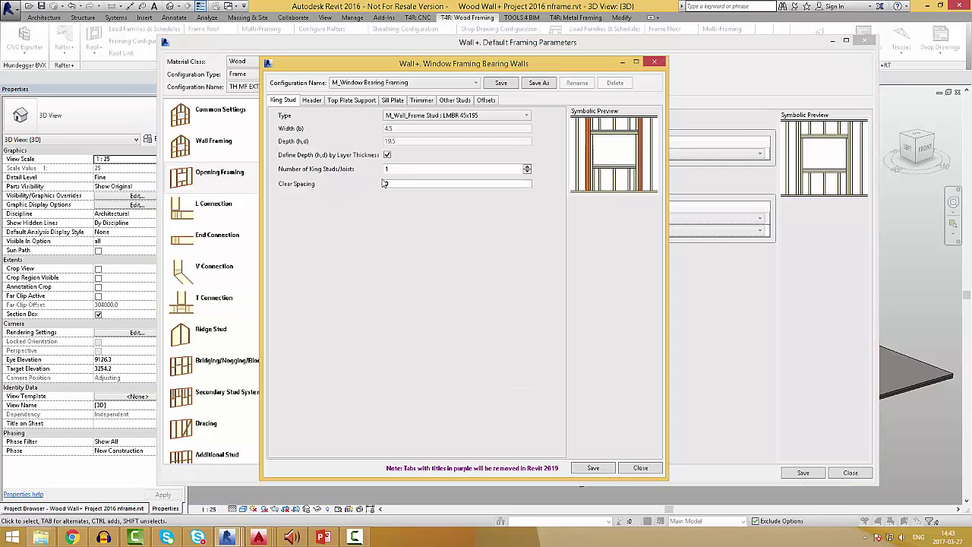
pyautogui.click(311, 102)
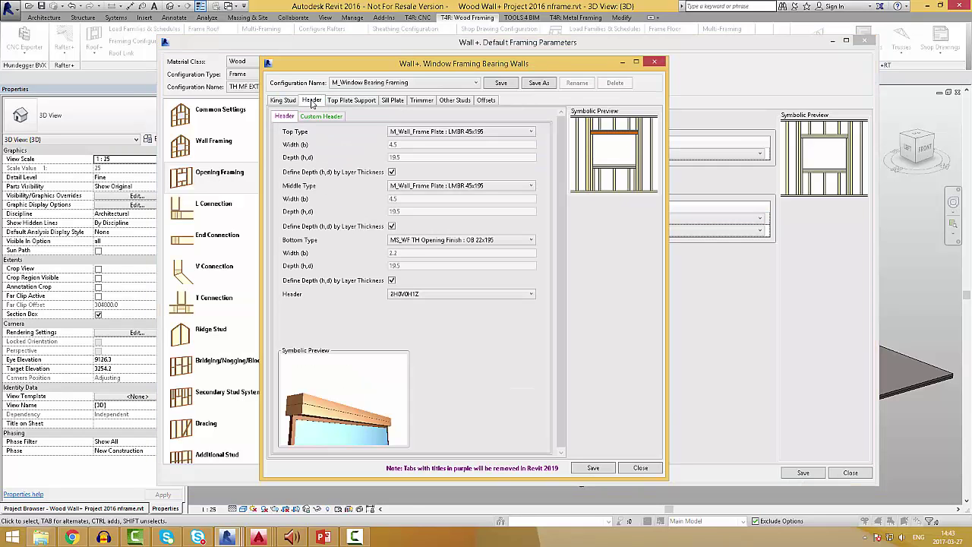
pyautogui.click(506, 294)
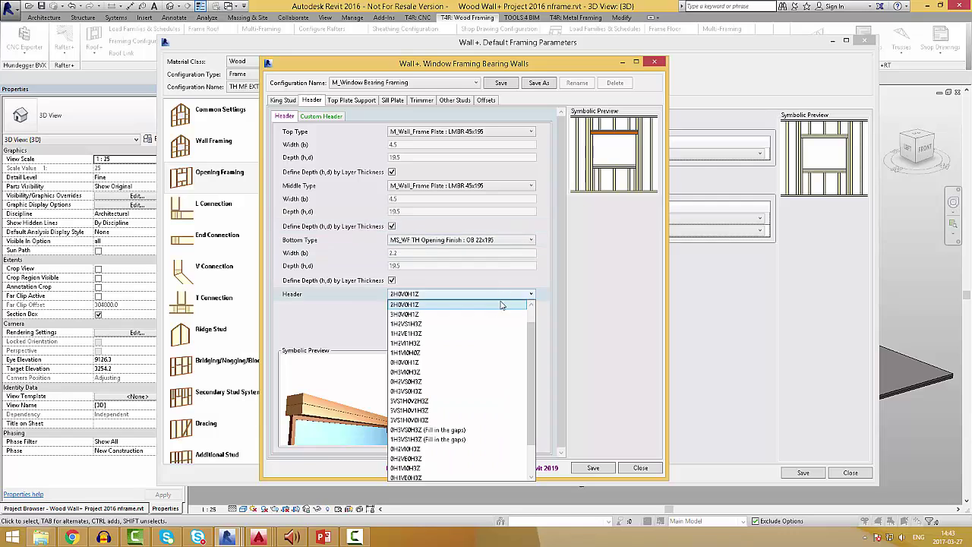
pyautogui.click(456, 372)
pyautogui.click(484, 295)
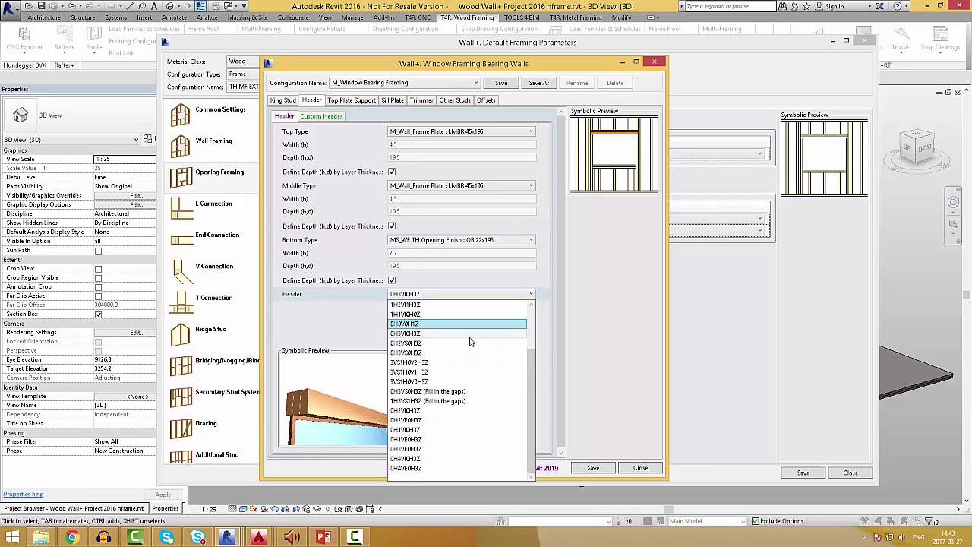
pyautogui.click(456, 372)
# Try the 0H4V0H3Z layout, then choose Custom Header Type and show its widened layout grid
pyautogui.click(462, 296)
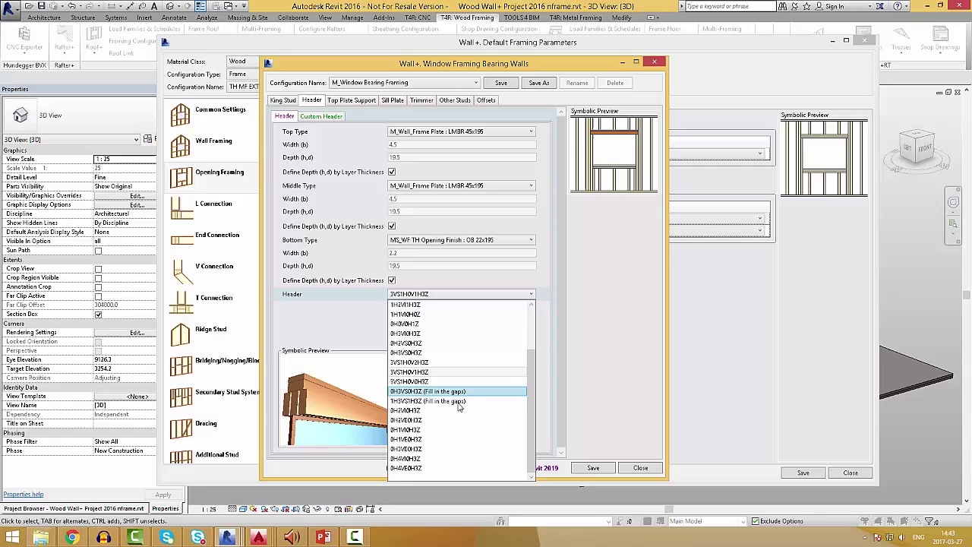
pyautogui.click(455, 430)
pyautogui.click(460, 295)
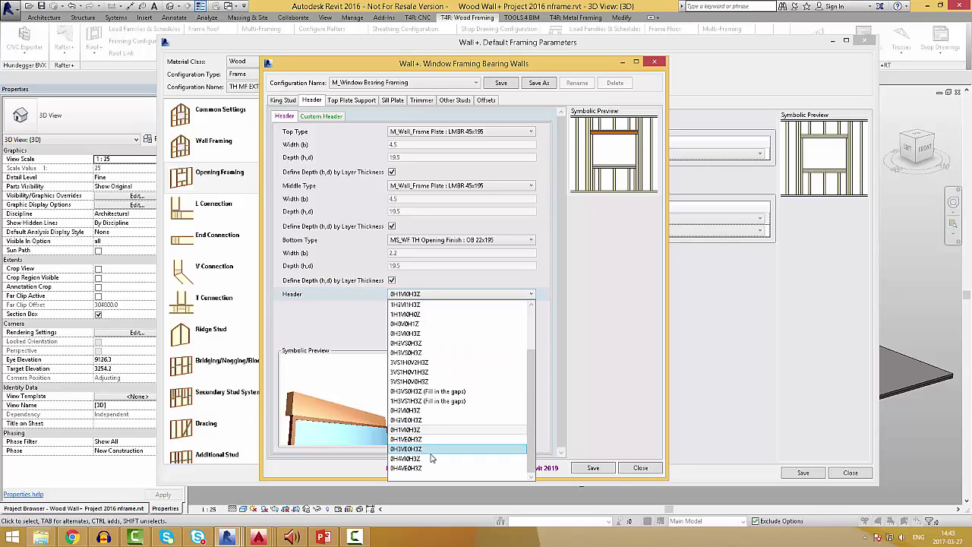
pyautogui.click(431, 458)
pyautogui.click(459, 294)
pyautogui.scroll(2, 448, 334)
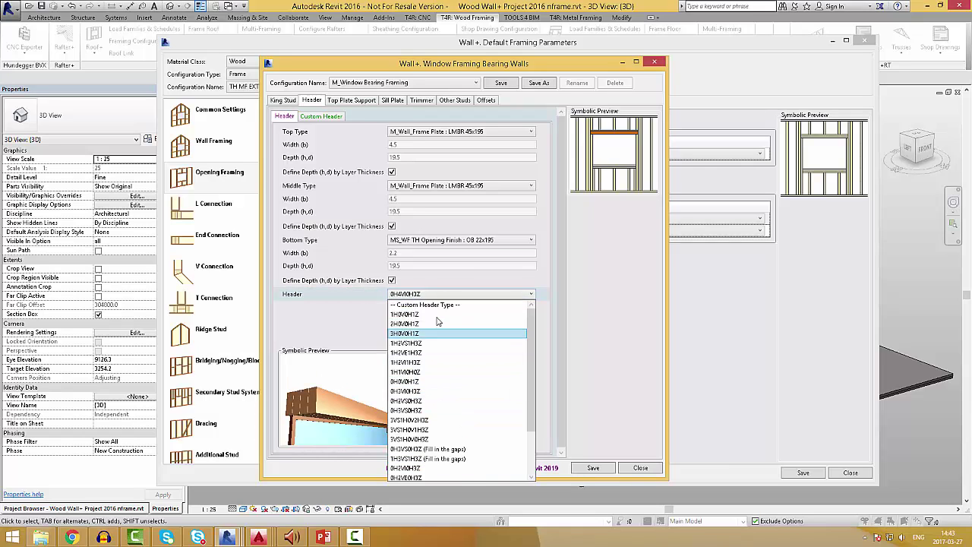
pyautogui.click(435, 304)
pyautogui.click(327, 117)
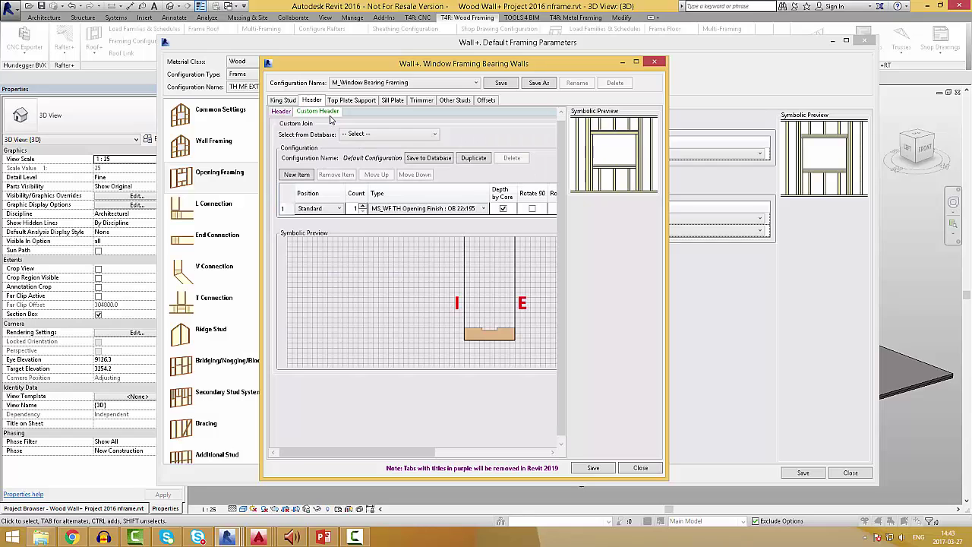
pyautogui.moveTo(667, 251); pyautogui.dragTo(905, 252)
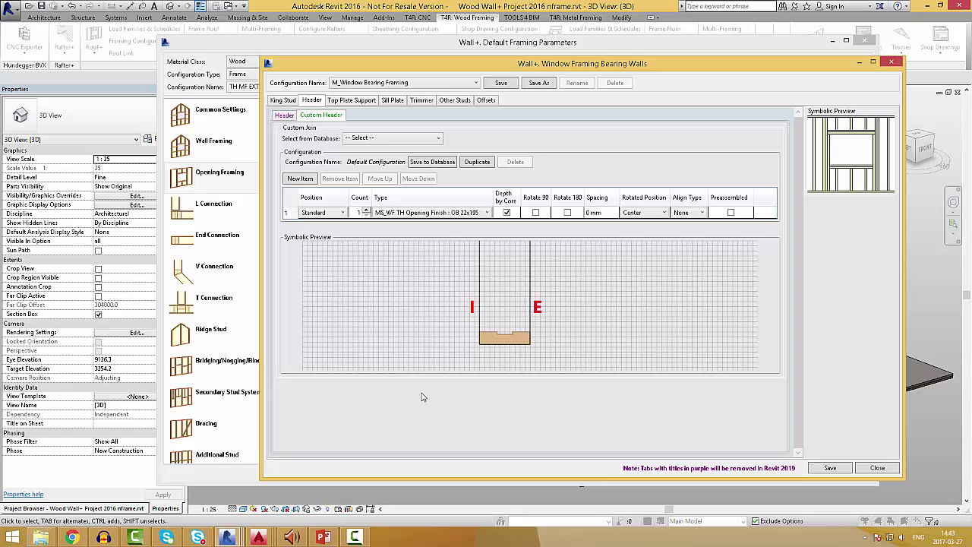
# Set the top plate support to 0H4VE0H3Z and view its custom join settings
pyautogui.click(346, 102)
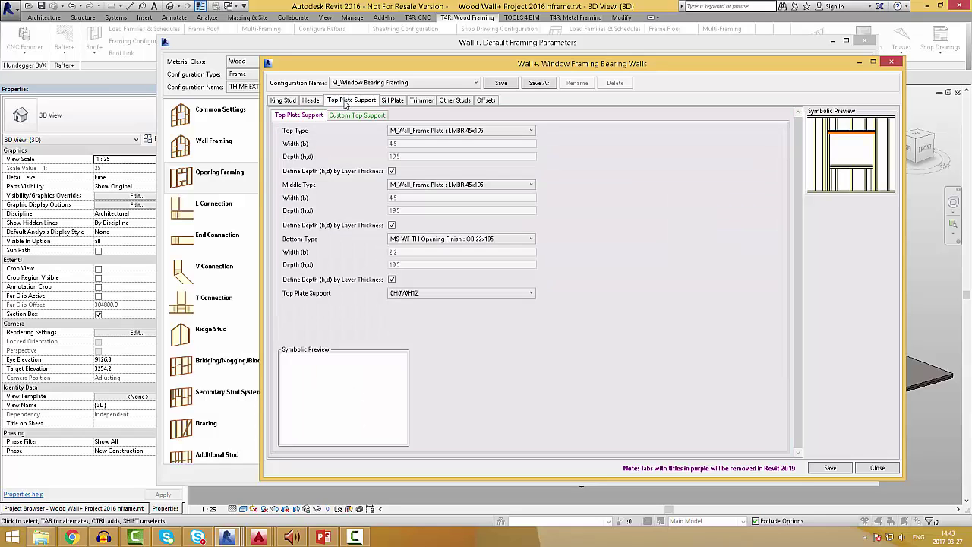
pyautogui.click(459, 293)
pyautogui.click(439, 380)
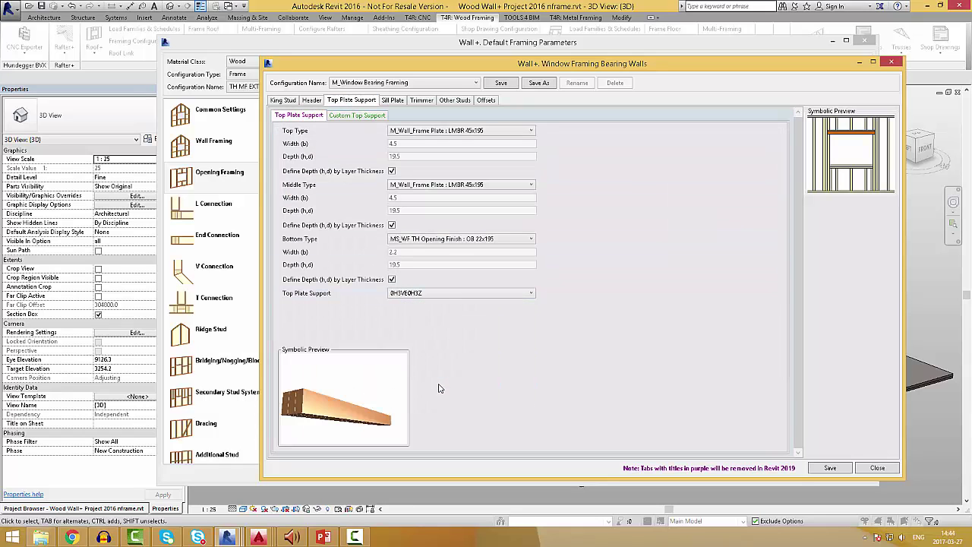
pyautogui.click(443, 295)
pyautogui.click(439, 400)
pyautogui.click(443, 295)
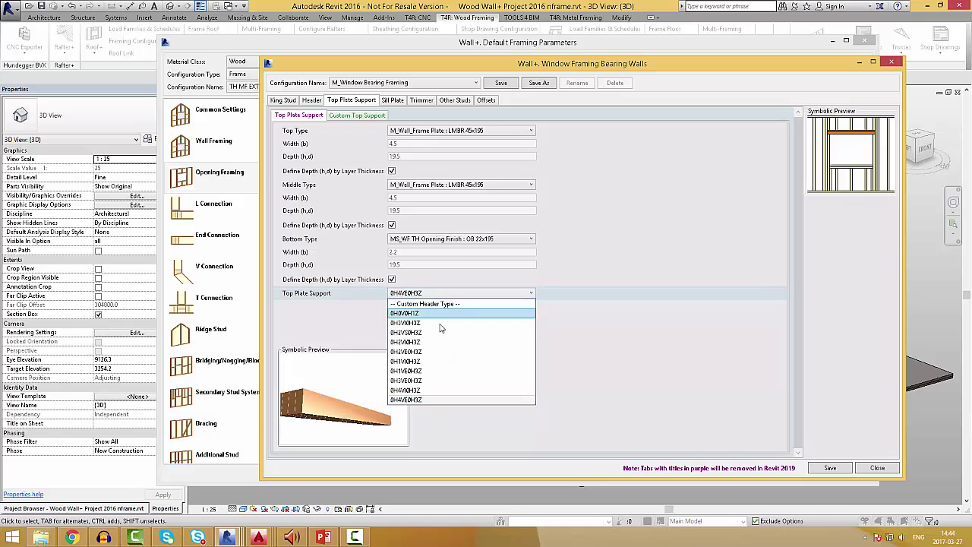
pyautogui.press('Escape')
pyautogui.click(359, 115)
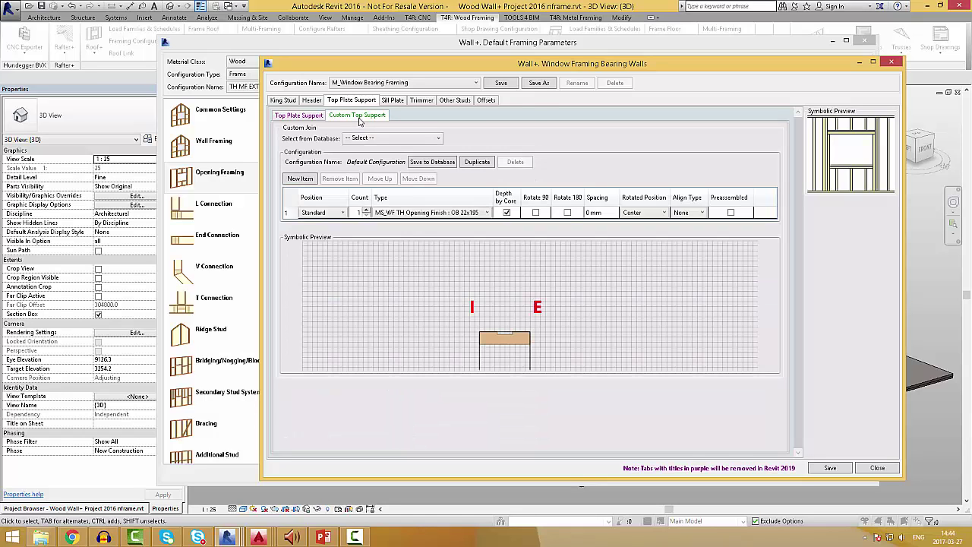
# Change the sill from 1H0V to a custom sill type and view its join settings
pyautogui.click(394, 100)
pyautogui.click(443, 293)
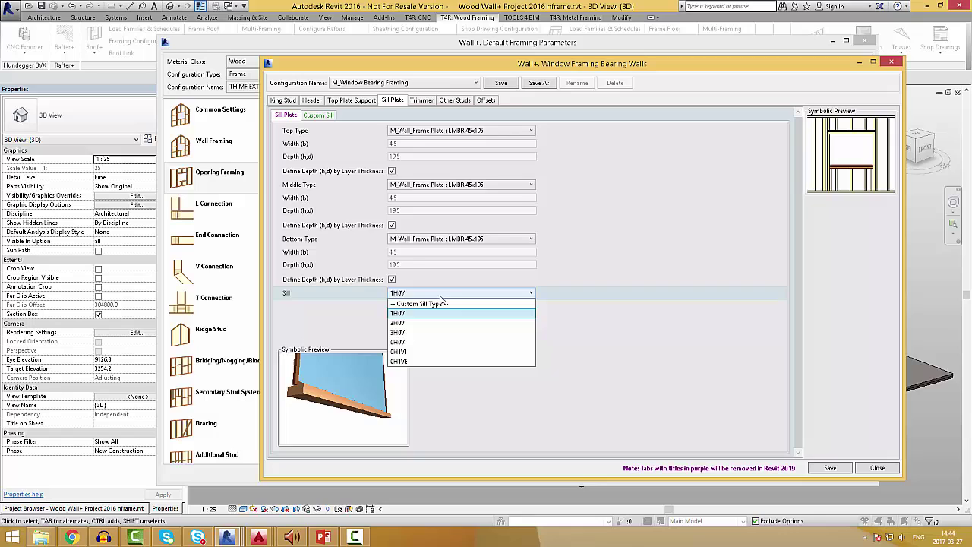
pyautogui.click(431, 341)
pyautogui.click(443, 293)
pyautogui.click(425, 301)
pyautogui.click(318, 115)
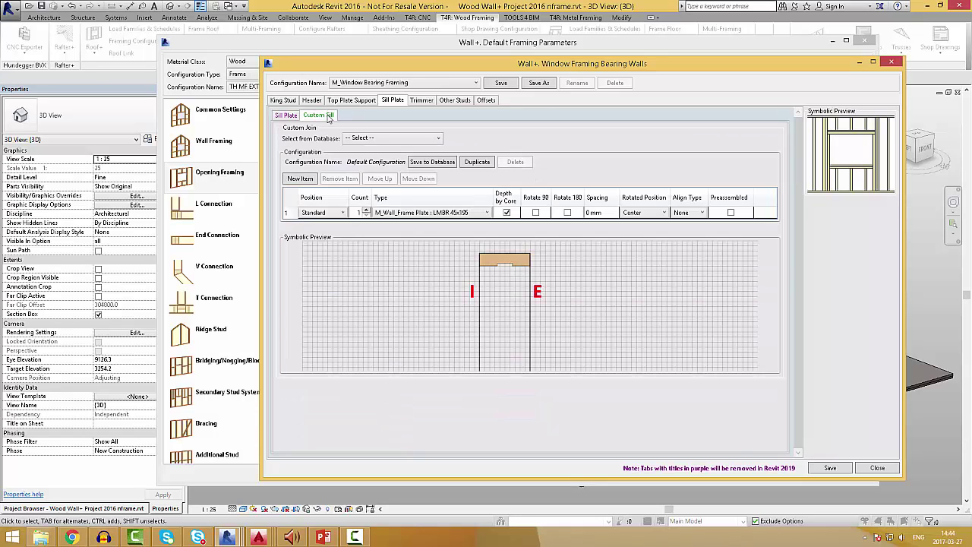
# Run inner trimmers from Sill to Top Plate, review cripples and offsets, then close the editor
pyautogui.click(422, 100)
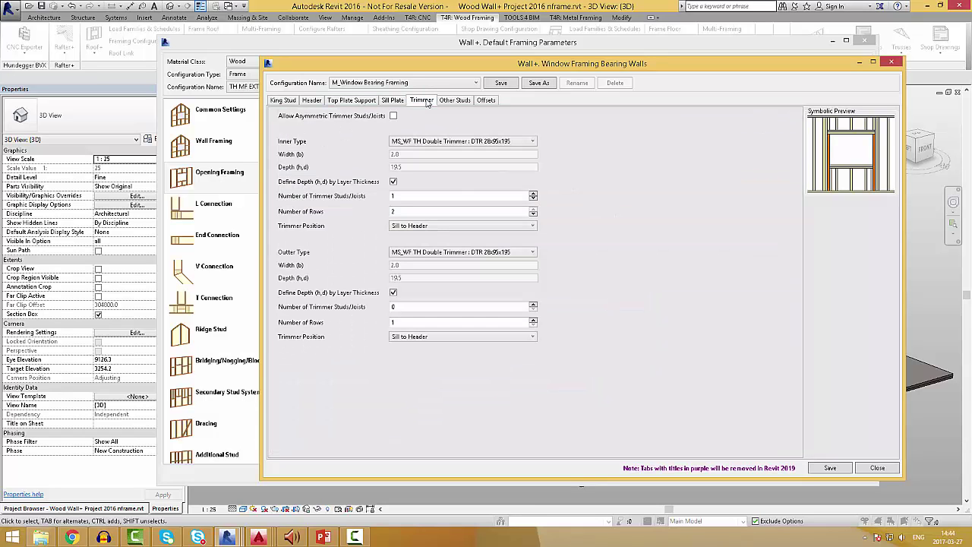
pyautogui.click(434, 225)
pyautogui.click(425, 260)
pyautogui.click(458, 101)
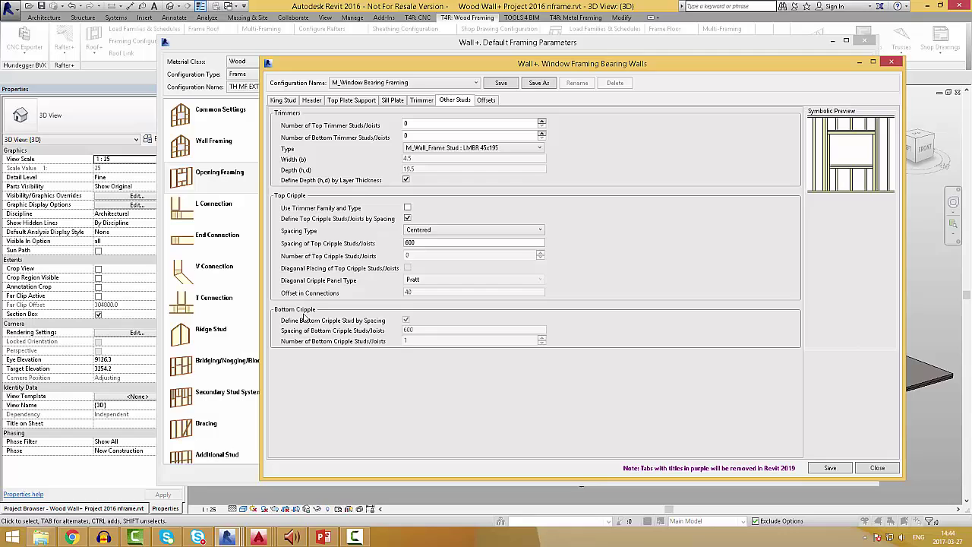
pyautogui.click(487, 101)
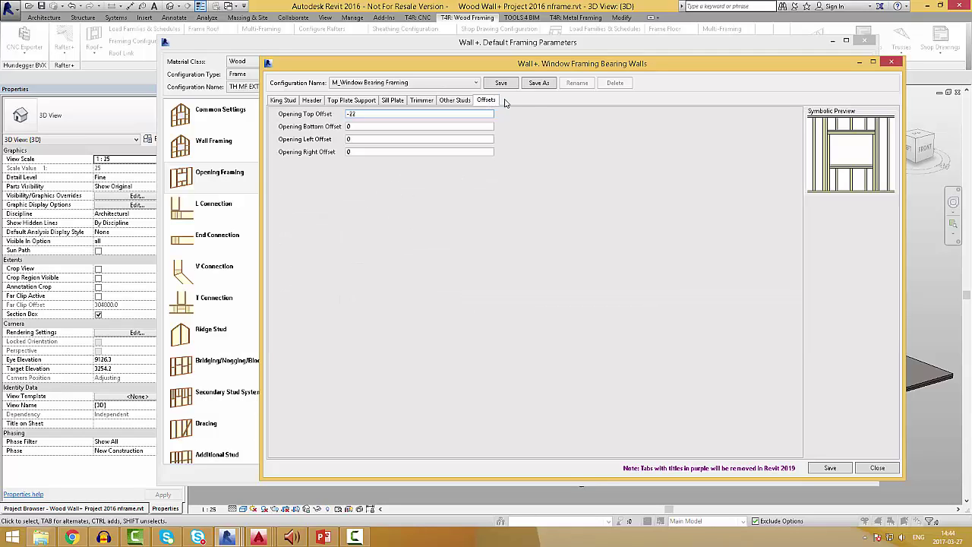
pyautogui.click(891, 61)
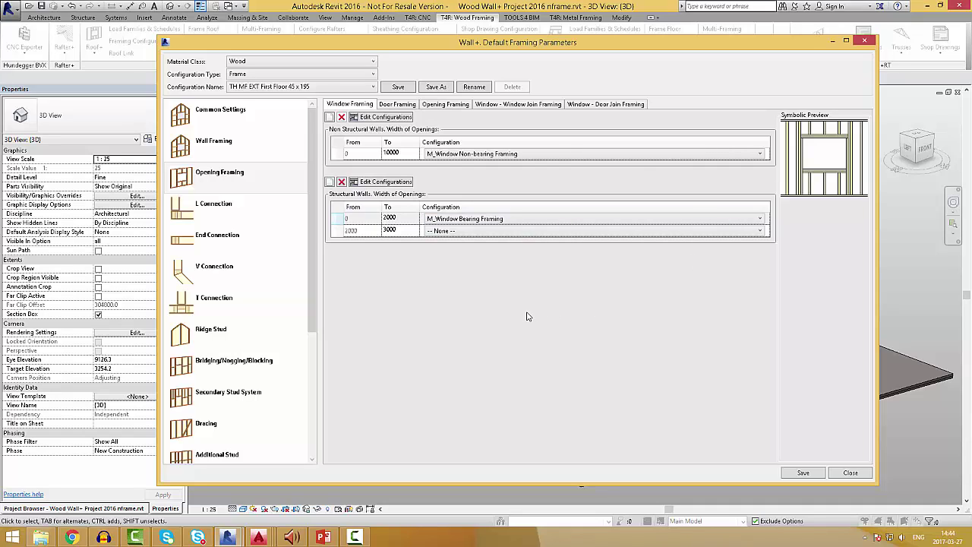
# Browse the L connection corner tabs, end connection start/end settings and V connection
pyautogui.click(260, 209)
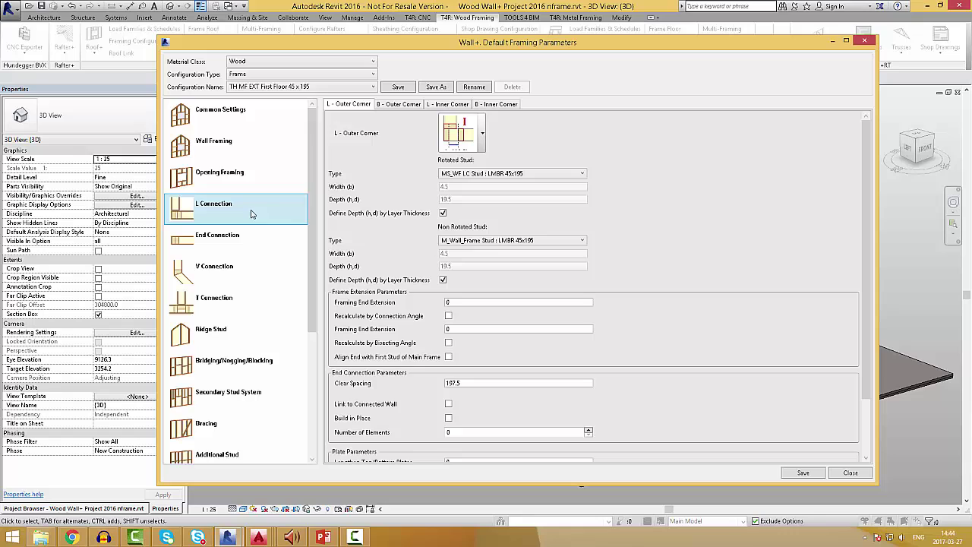
pyautogui.click(385, 105)
pyautogui.click(439, 104)
pyautogui.click(480, 105)
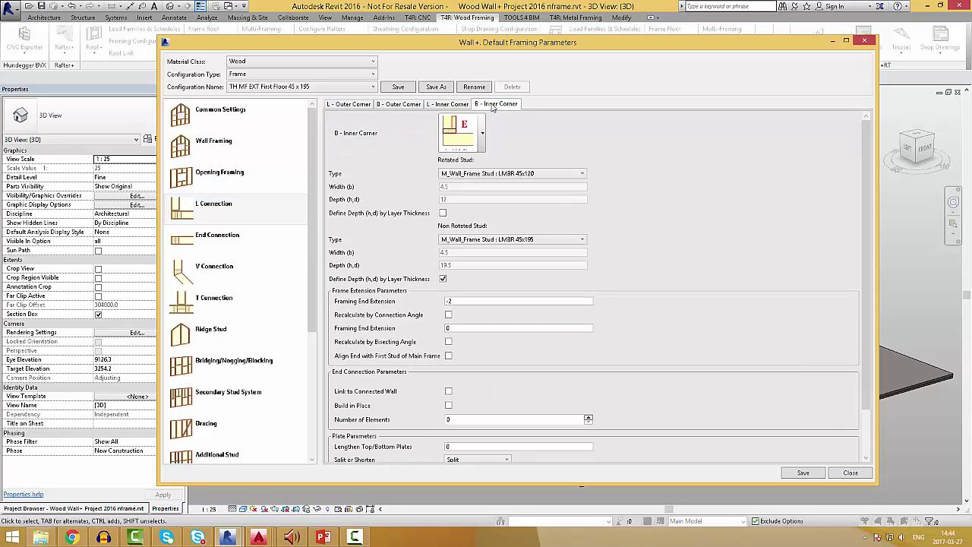
pyautogui.click(283, 240)
pyautogui.click(409, 104)
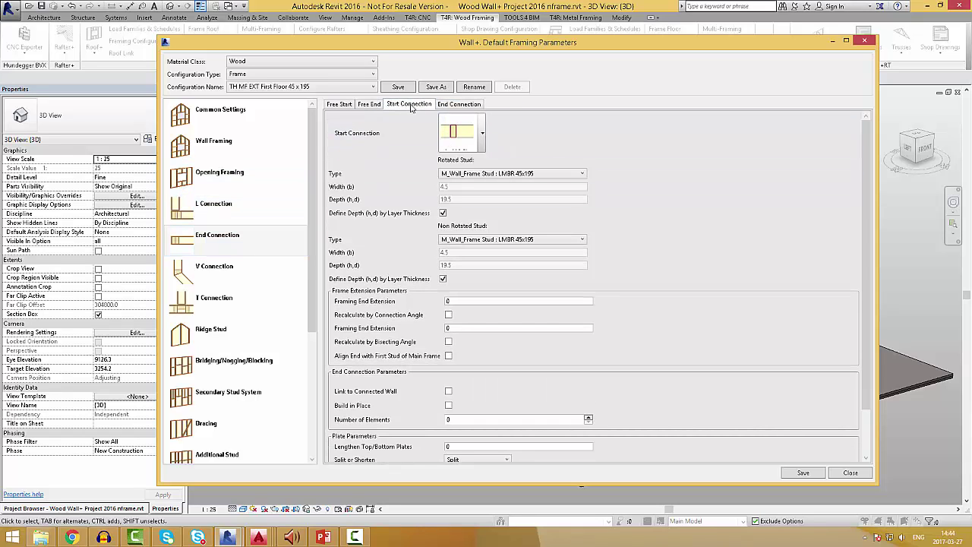
pyautogui.click(459, 104)
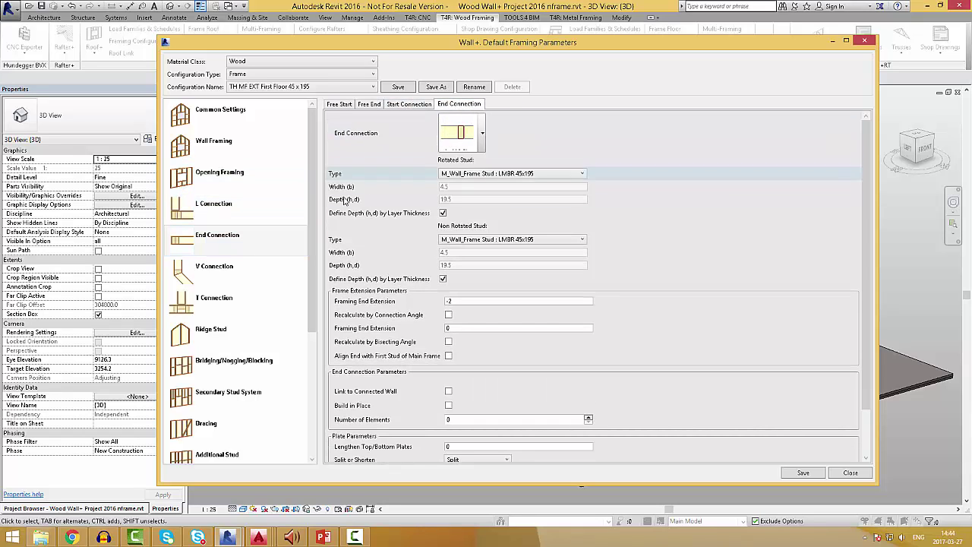
pyautogui.click(248, 271)
# Switch the L - Outer Corner to a Custom Join of two LMBR 45x195 studs
pyautogui.click(224, 205)
pyautogui.click(482, 134)
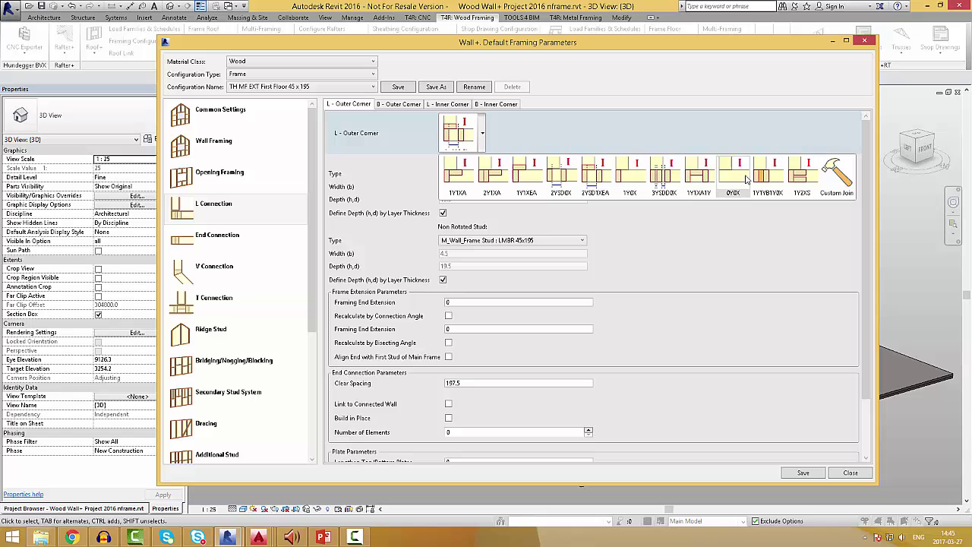
pyautogui.click(838, 180)
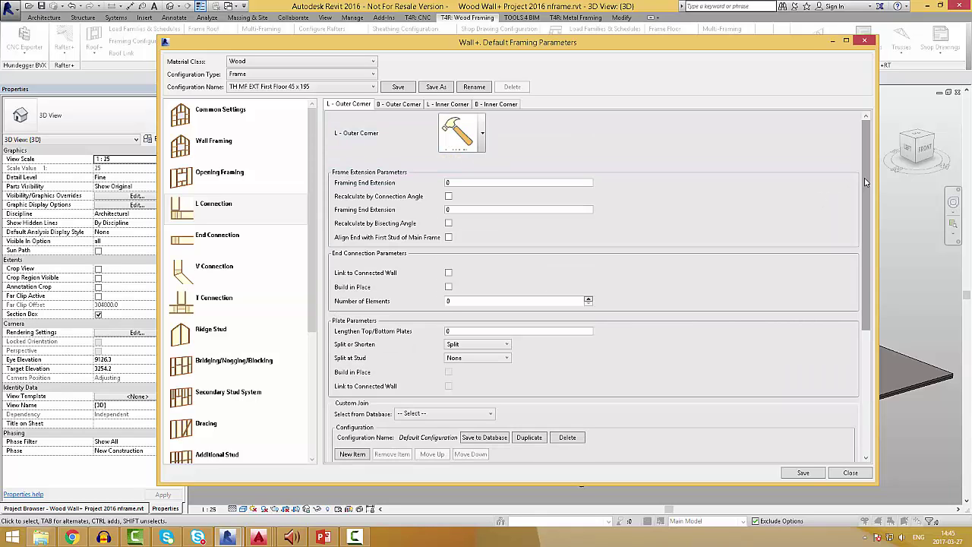
pyautogui.moveTo(867, 182); pyautogui.dragTo(895, 310)
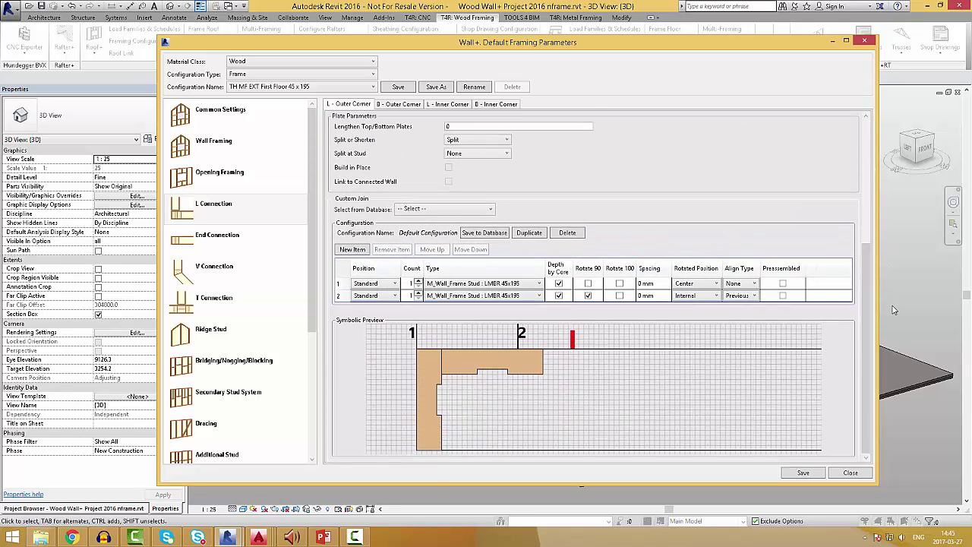
# Review the Bridging/Nogging/Blocking III and IV pages and the secondary stud settings
pyautogui.click(264, 370)
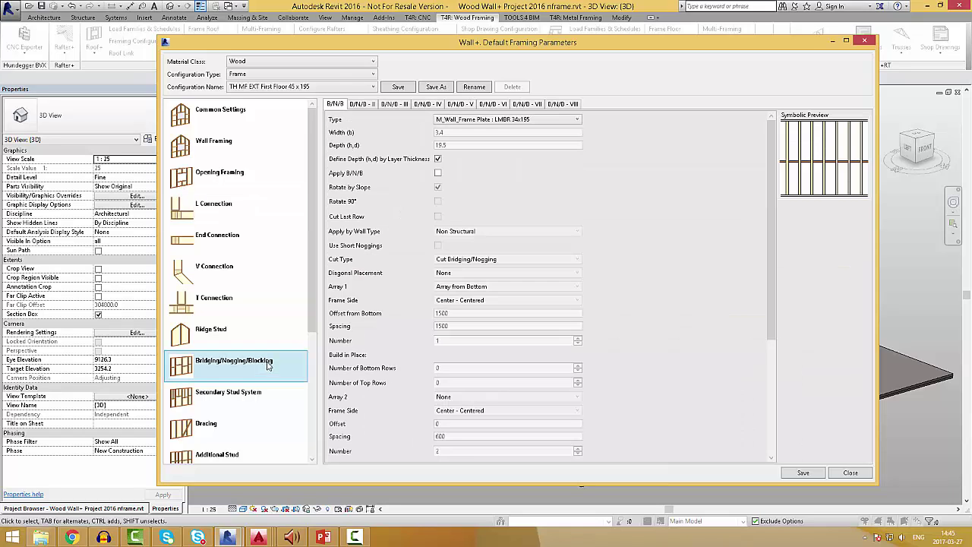
pyautogui.click(397, 104)
pyautogui.click(429, 104)
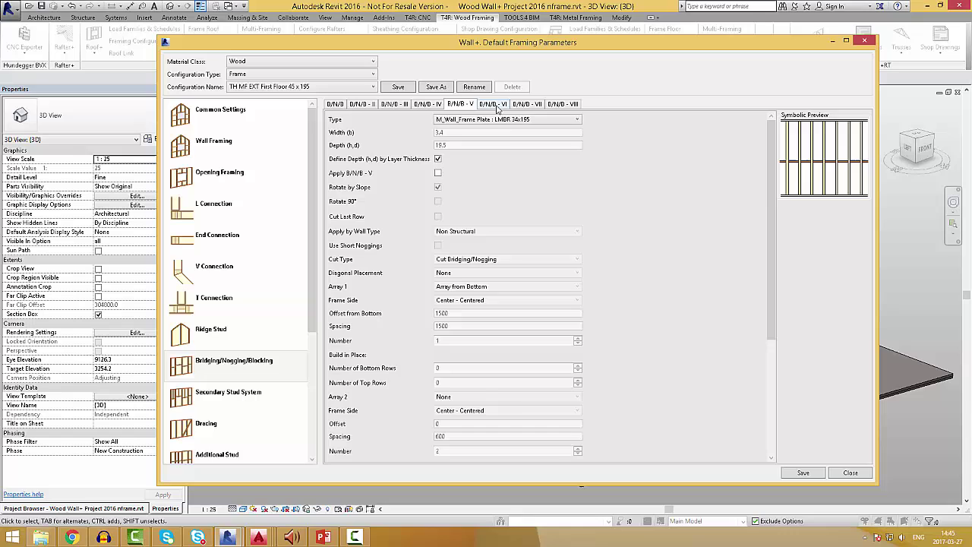
pyautogui.click(270, 394)
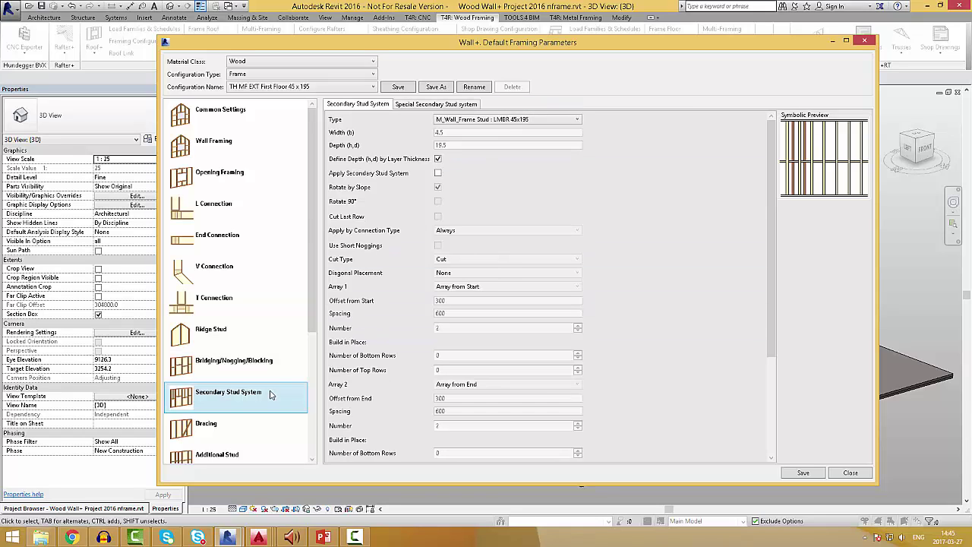
pyautogui.scroll(-2, 262, 426)
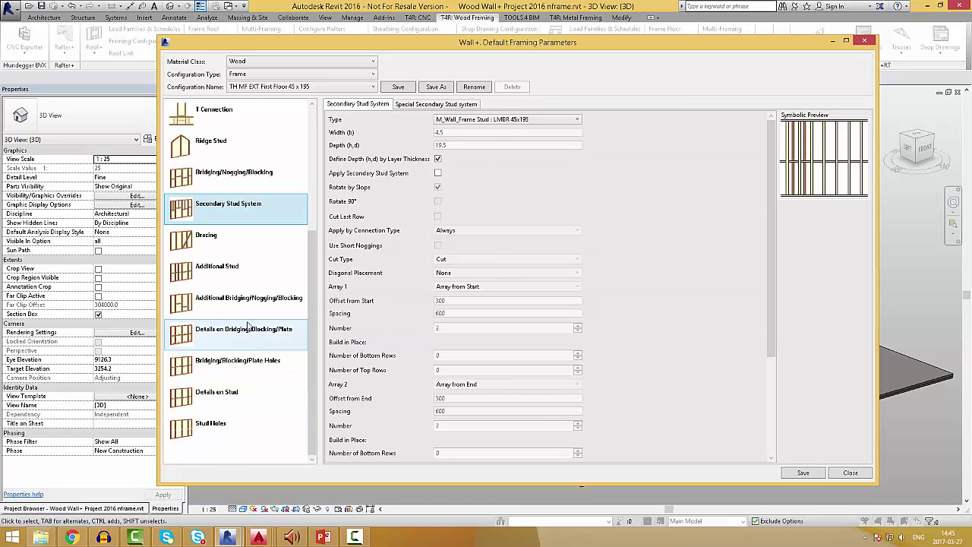
# Check the additional stud, bridging, details and holes pages, then save the framing parameters
pyautogui.click(244, 267)
pyautogui.click(239, 304)
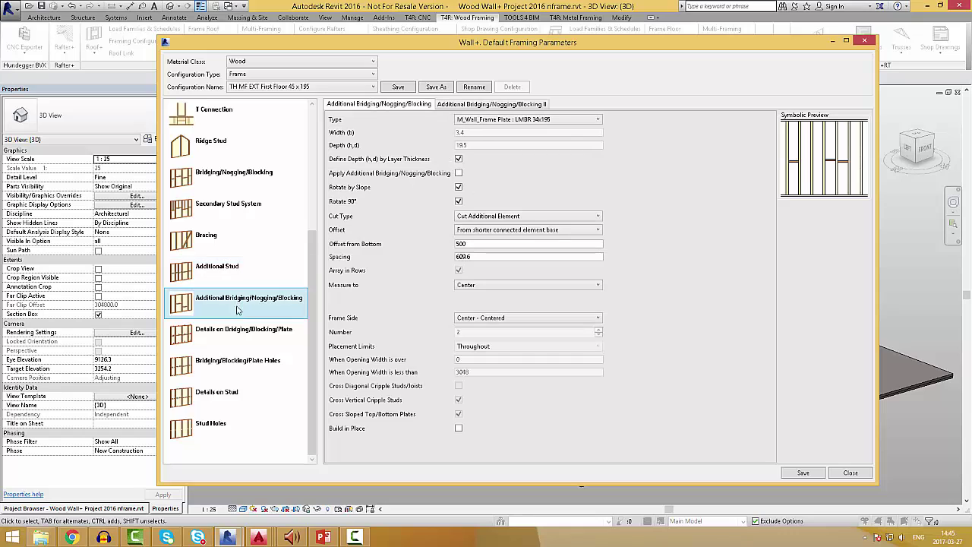
pyautogui.click(241, 336)
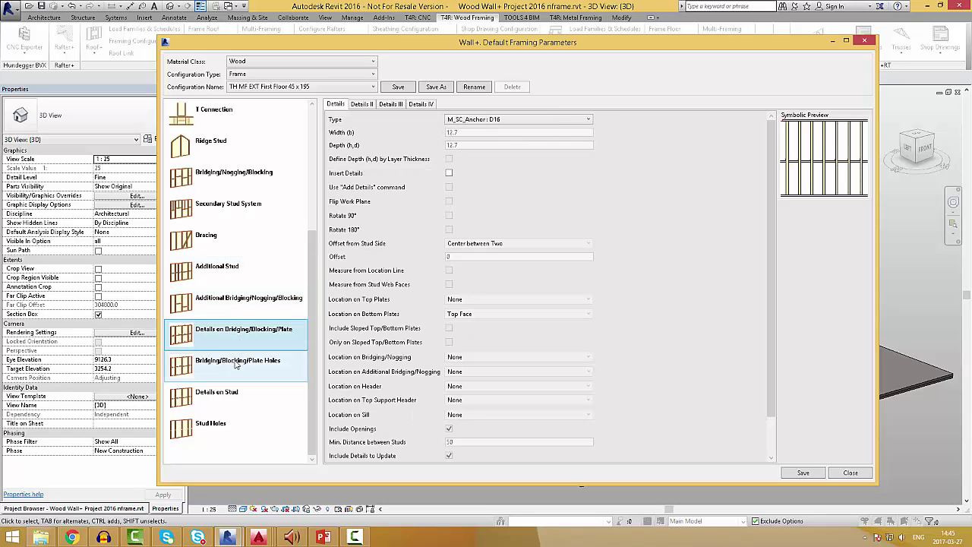
pyautogui.click(237, 365)
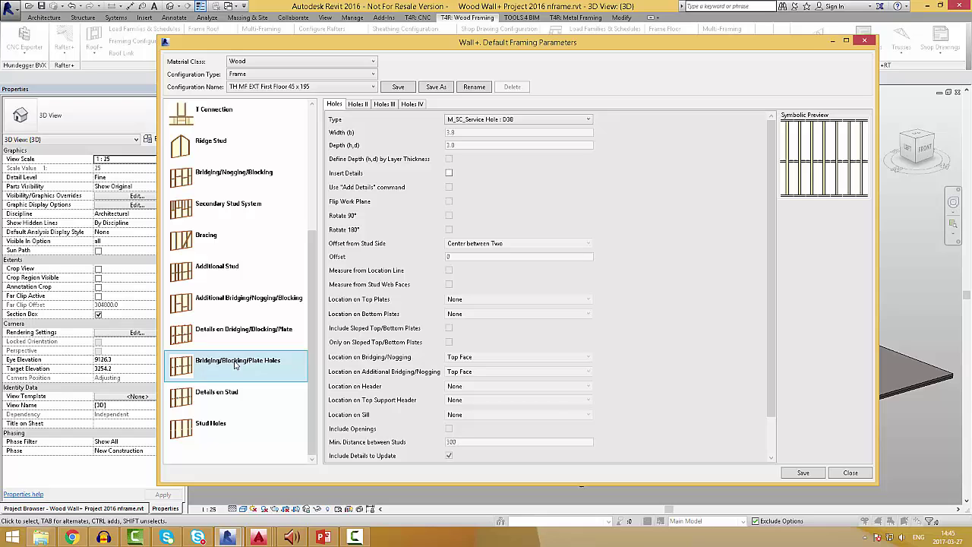
pyautogui.click(803, 472)
# Select all matching walls in the view and generate their wood frames
pyautogui.rightClick(357, 395)
pyautogui.moveTo(447, 284)
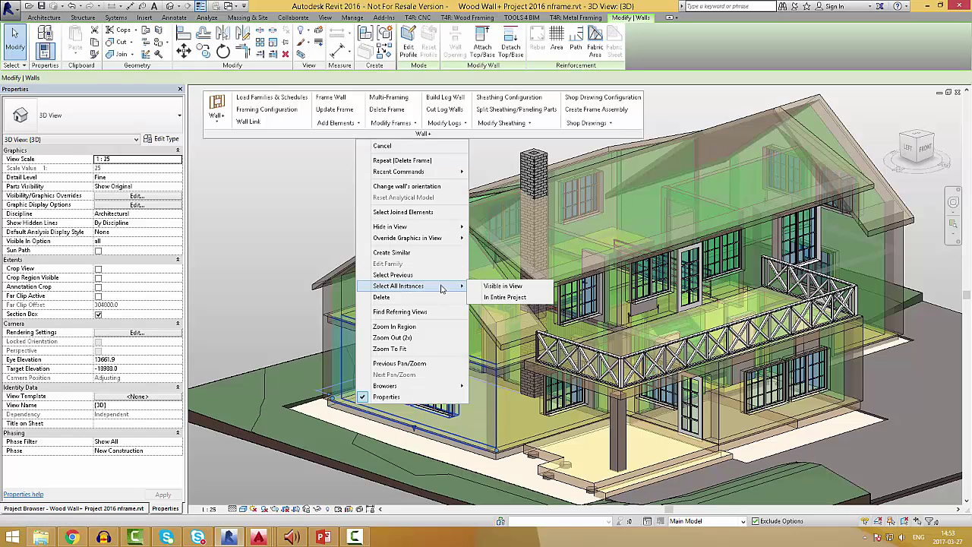
pyautogui.click(486, 286)
pyautogui.click(330, 98)
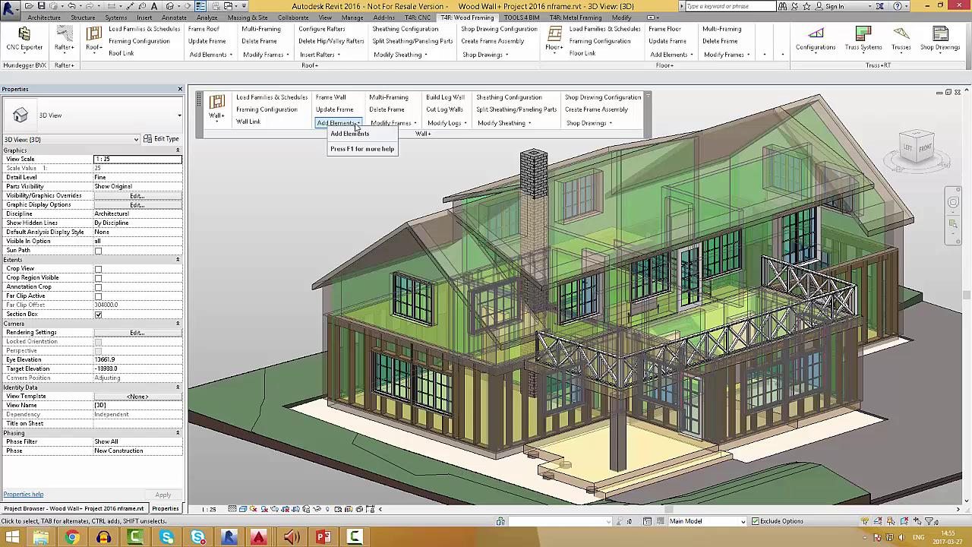
# Add nailers and the other extra framing elements to all the wall frames
pyautogui.click(357, 124)
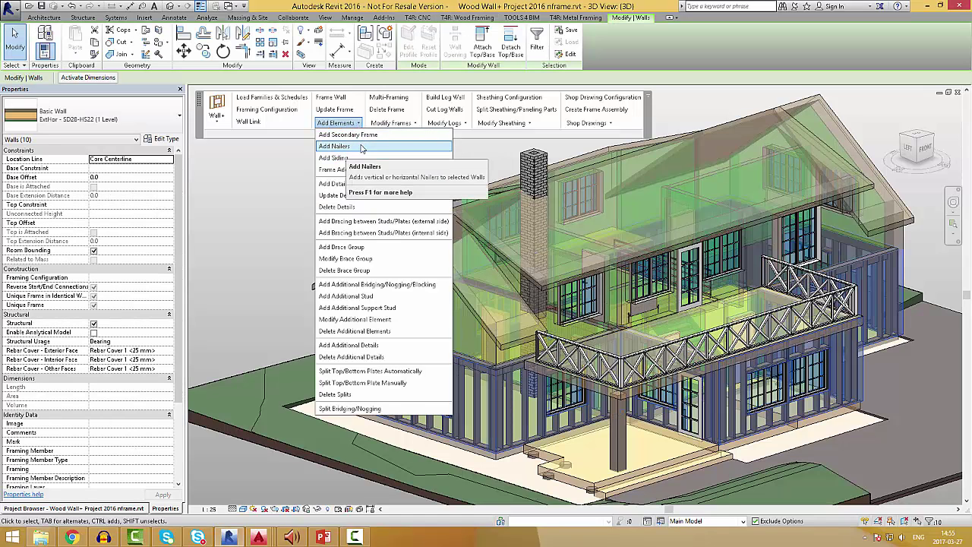
pyautogui.click(361, 148)
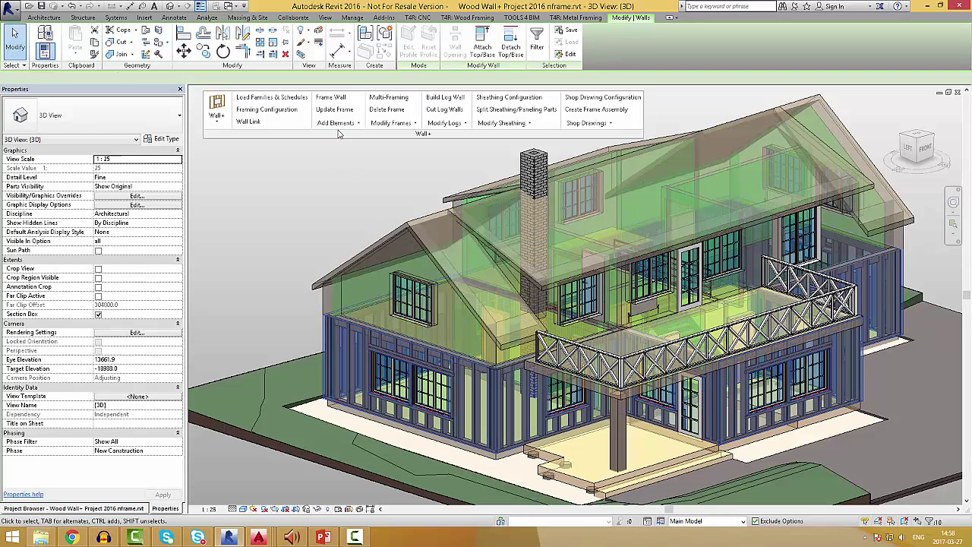
pyautogui.click(339, 122)
pyautogui.click(389, 154)
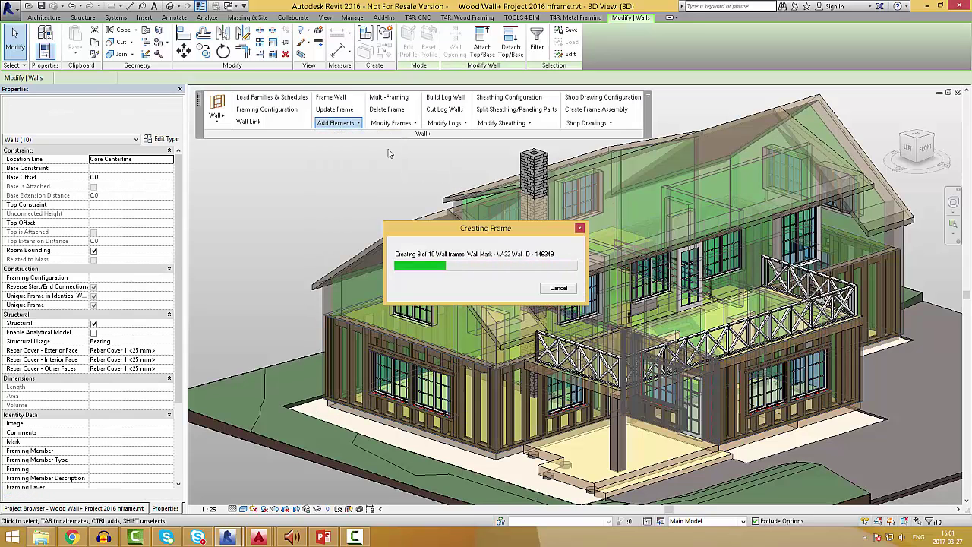
pyautogui.click(338, 122)
pyautogui.click(390, 164)
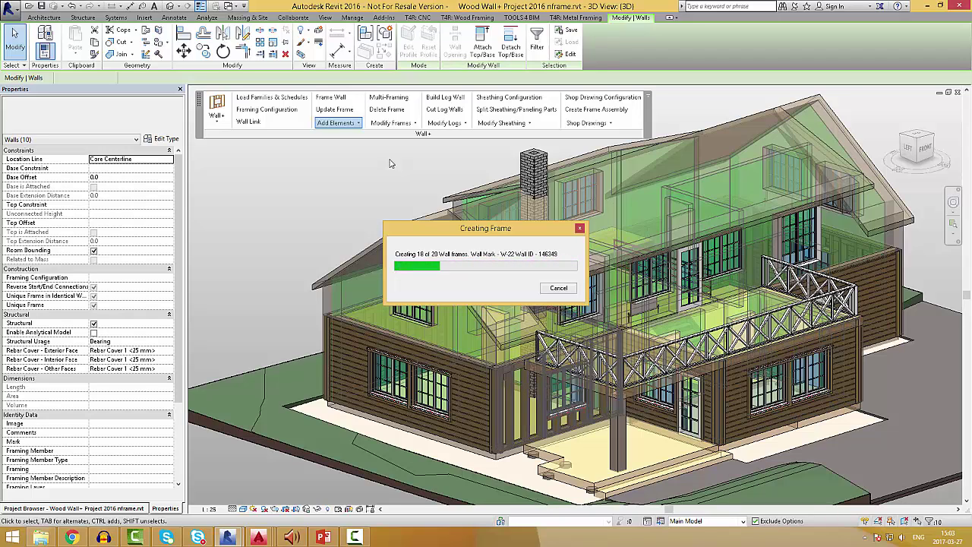
# Split the sheathing and paneling into parts, then inspect a corner stud of the framed window wall
pyautogui.click(520, 111)
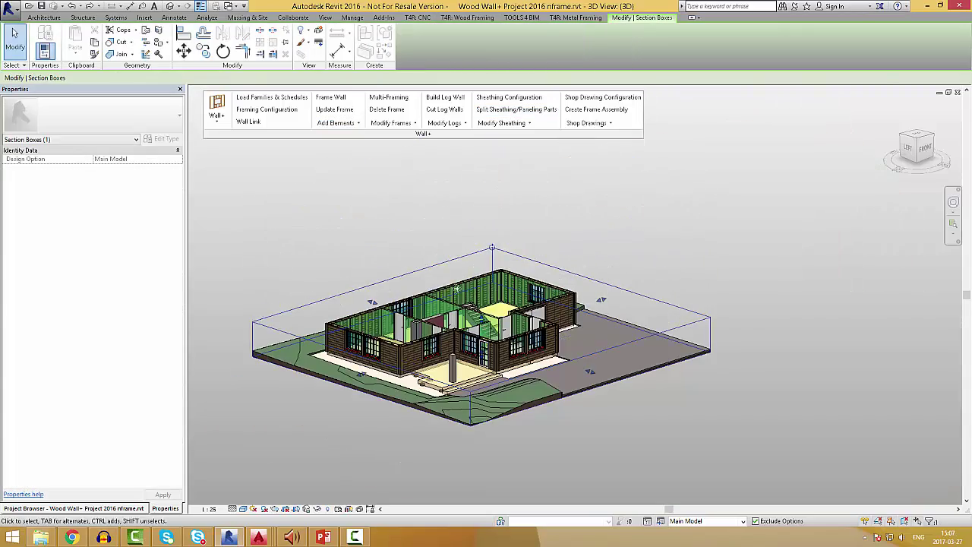
pyautogui.press('Escape')
pyautogui.scroll(10, 457, 288)
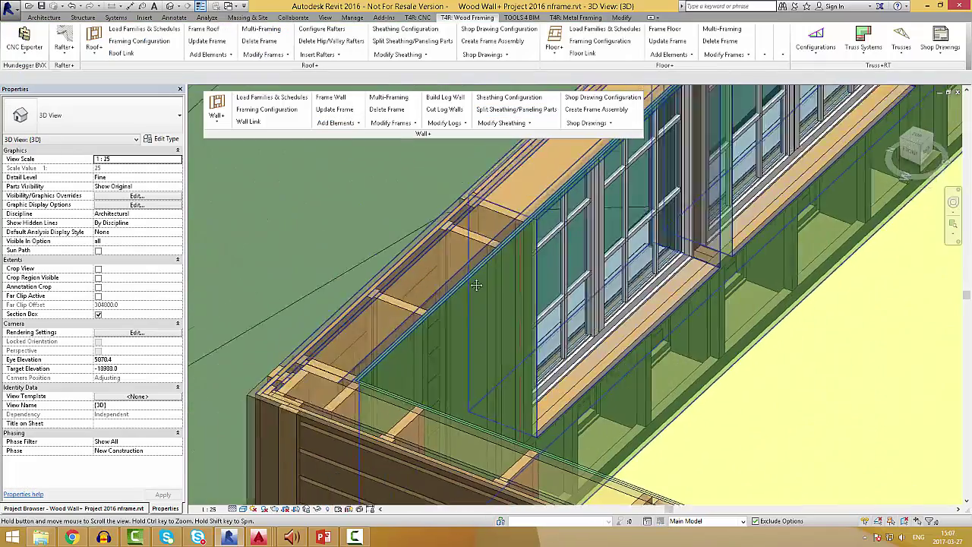
pyautogui.moveTo(684, 320); pyautogui.dragTo(372, 232, button='middle')
pyautogui.click(566, 257)
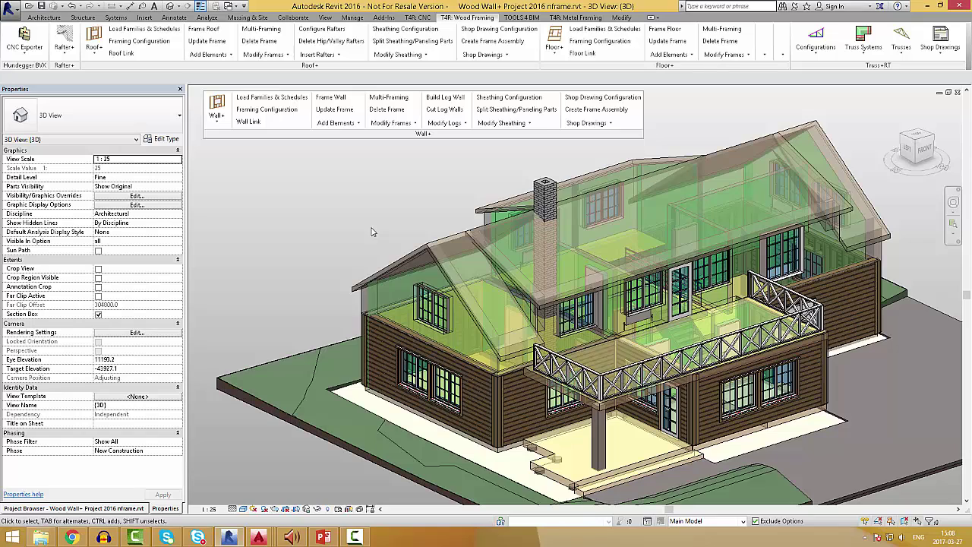
# On the T4R: CNC tab, float the WEINMANN WUP panel and open CNC Exporter's Export Setup
pyautogui.click(425, 18)
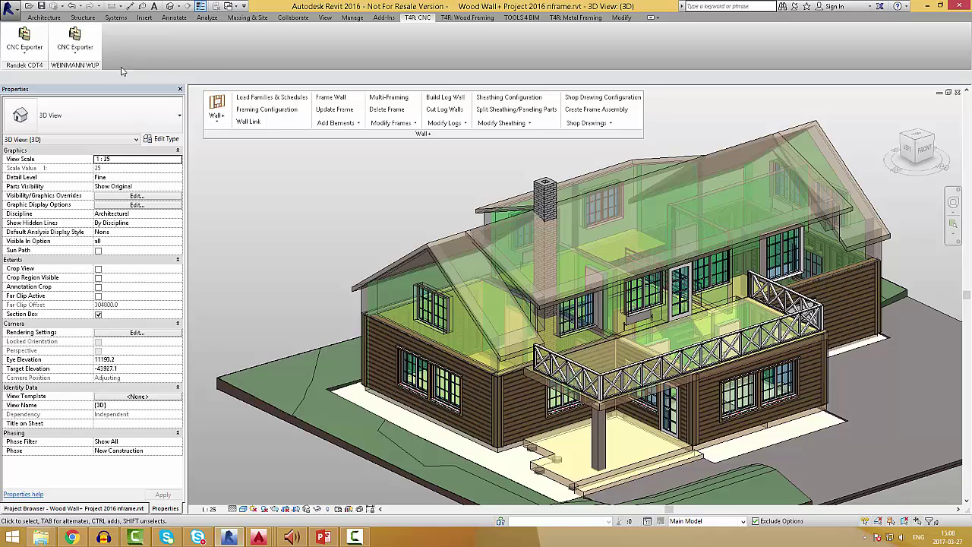
pyautogui.moveTo(85, 66); pyautogui.dragTo(228, 174)
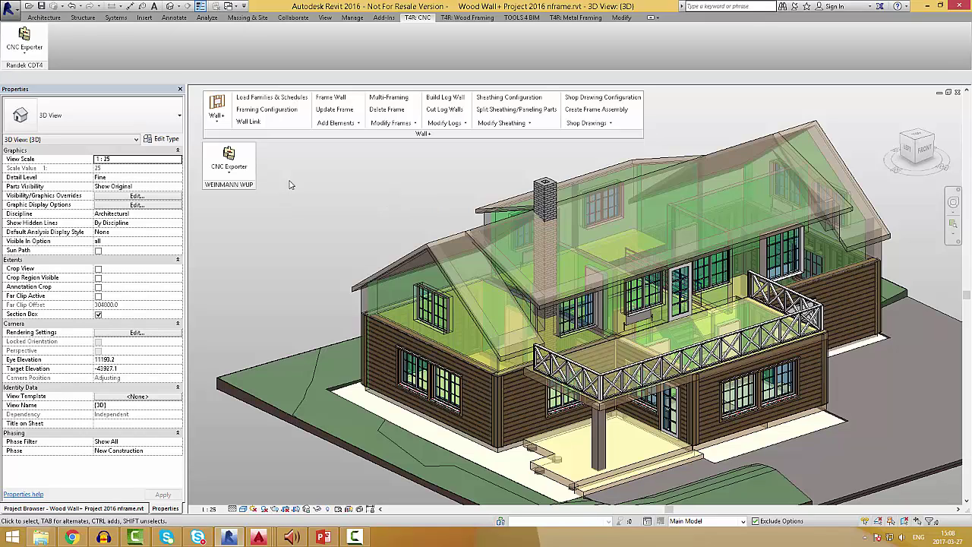
pyautogui.click(245, 175)
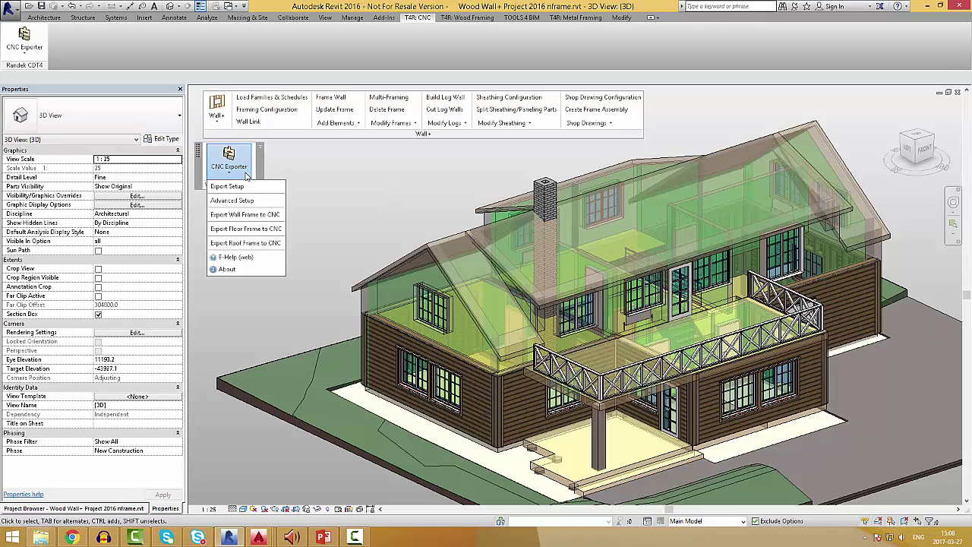
pyautogui.click(251, 187)
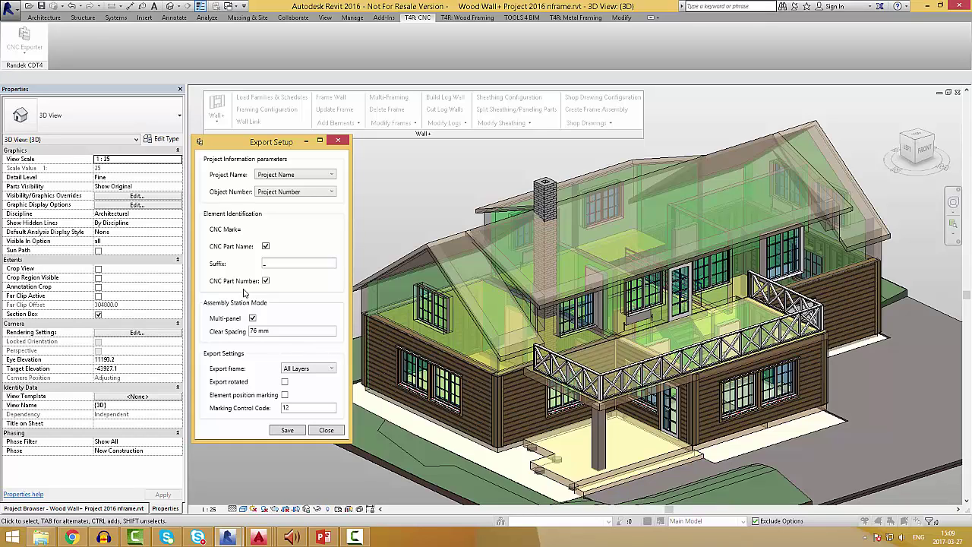
# Check which frame layers can be exported, close Export Setup, and open the WUP Advanced Setup
pyautogui.click(331, 368)
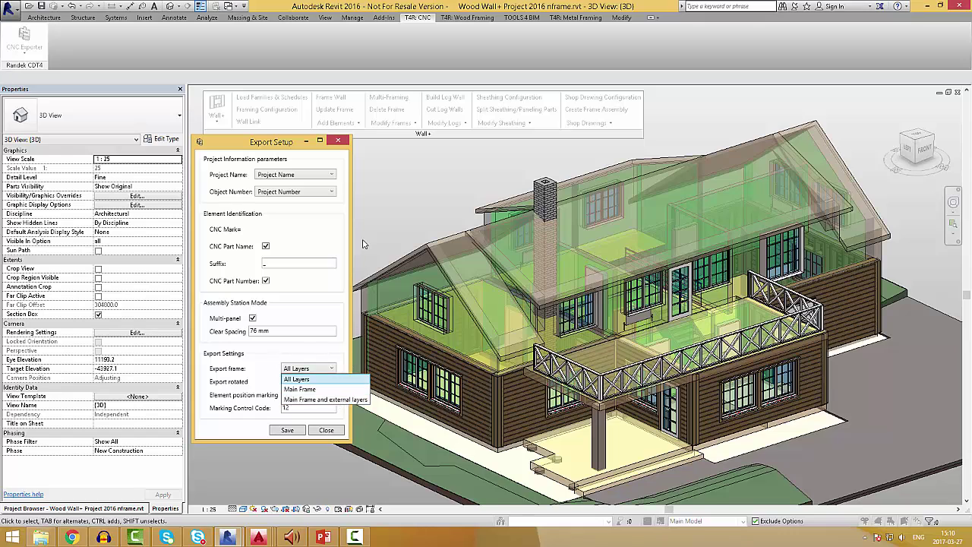
pyautogui.click(338, 141)
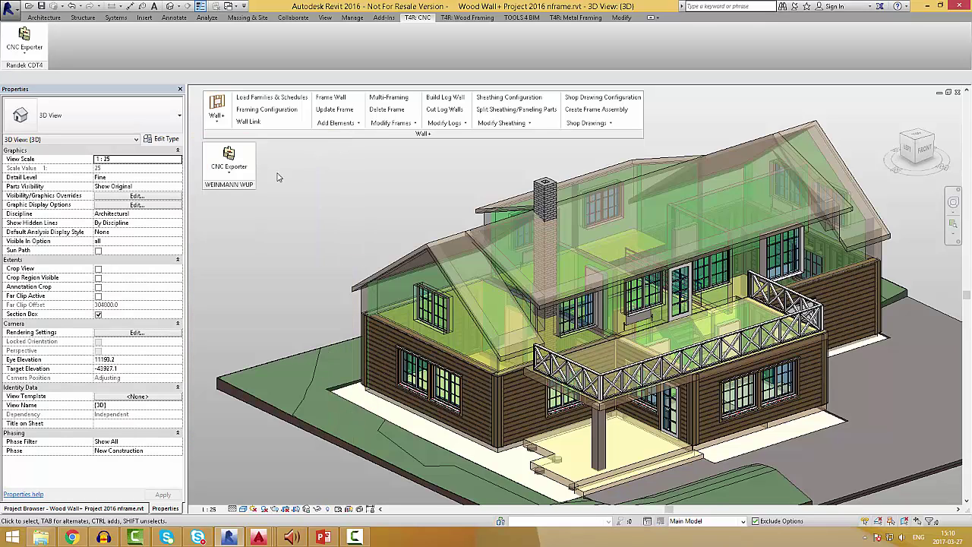
pyautogui.click(228, 169)
pyautogui.click(258, 204)
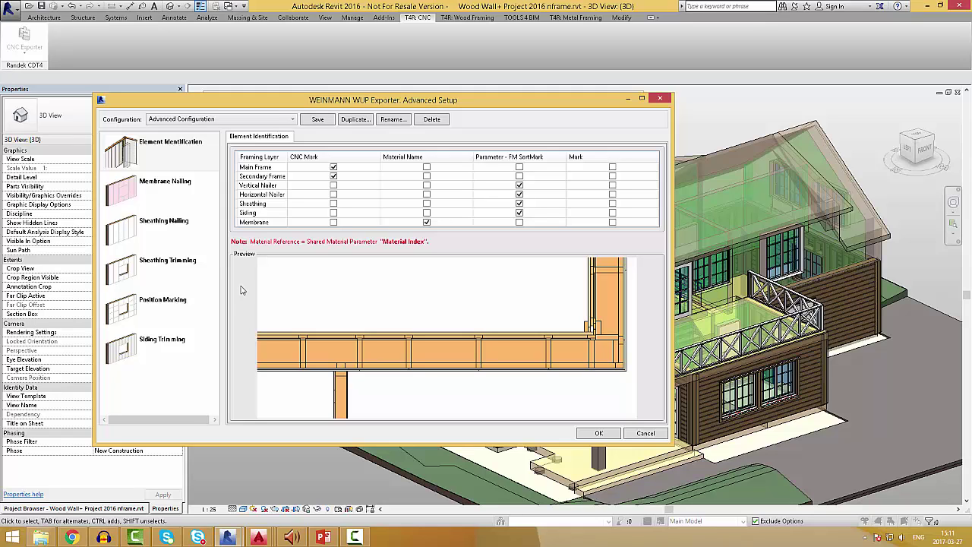
# Go through the Membrane Nailing, Sheathing Nailing and Sheathing Trimming settings pages in WUP Advanced Setup
pyautogui.click(199, 192)
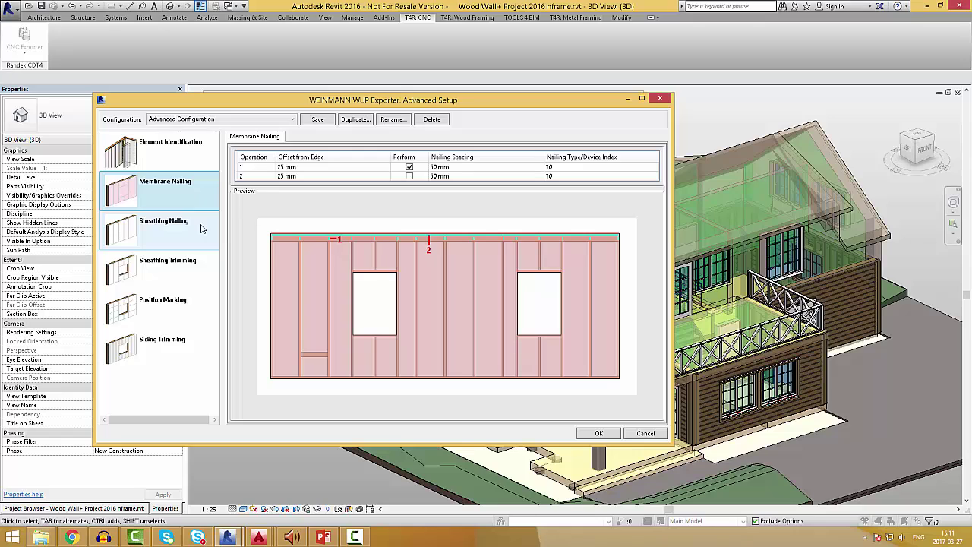
pyautogui.click(202, 229)
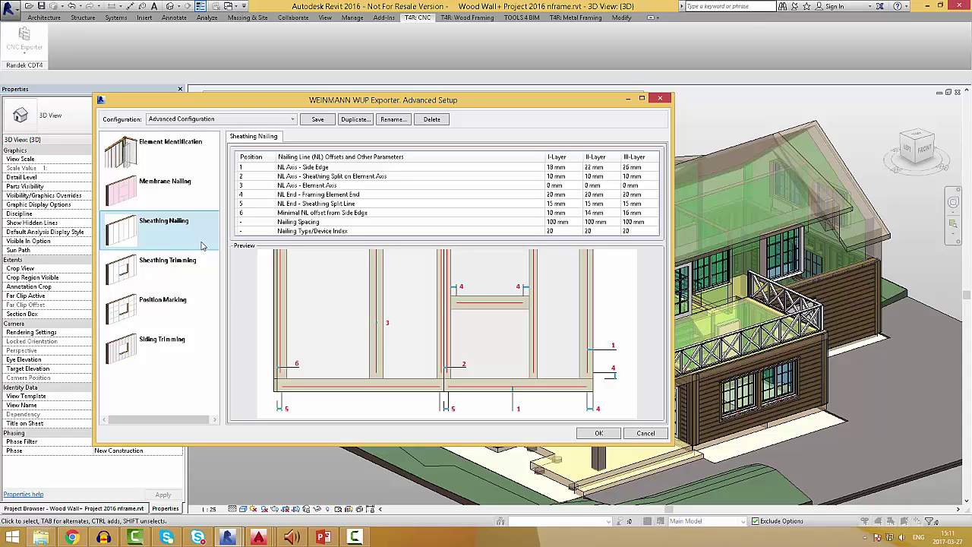
pyautogui.click(204, 263)
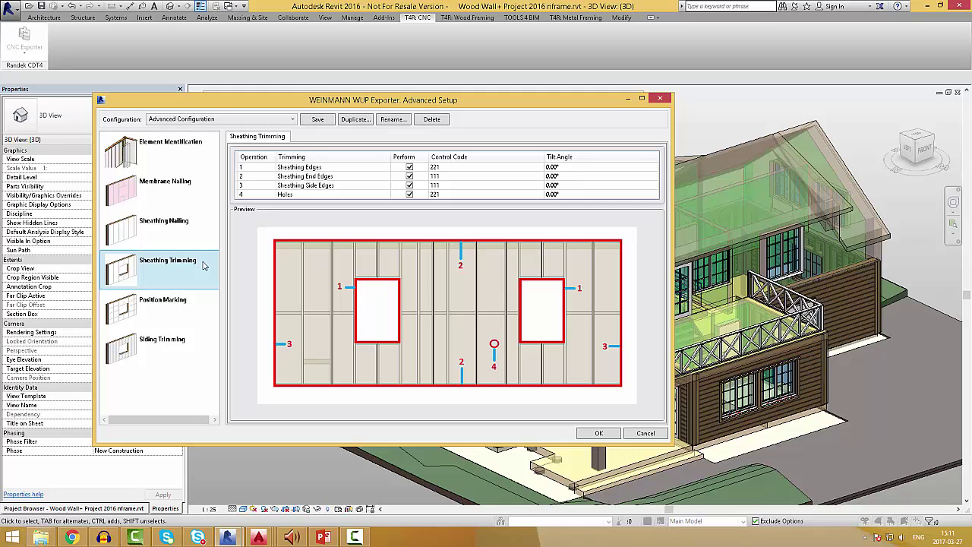
# Check the Position Marking and Siding Trimming settings, then export wall W-1 to a WUP CNC file
pyautogui.click(195, 313)
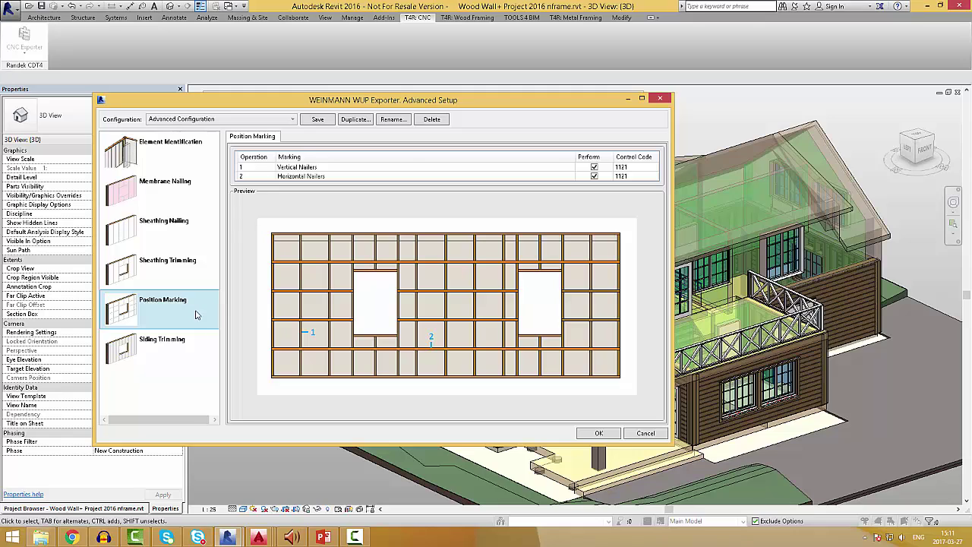
pyautogui.click(198, 338)
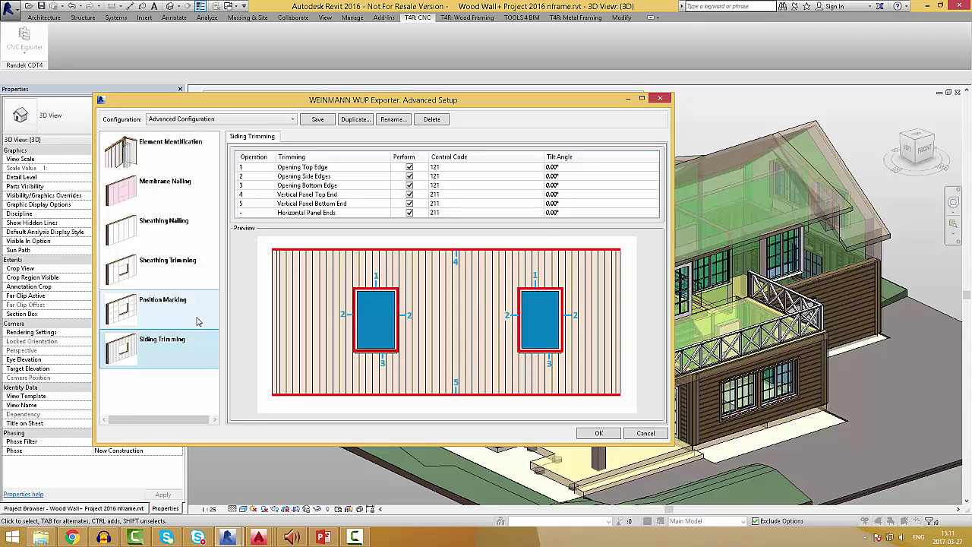
pyautogui.click(196, 319)
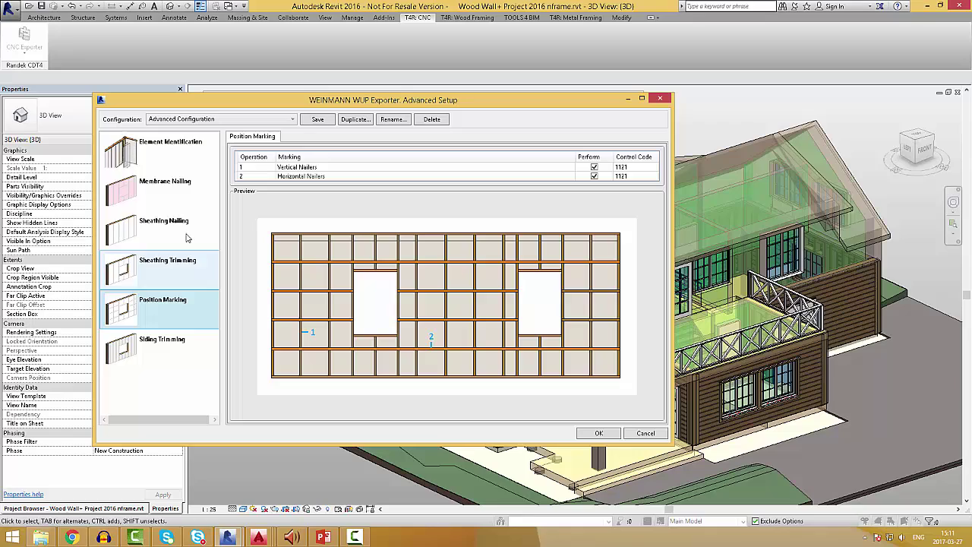
pyautogui.click(188, 159)
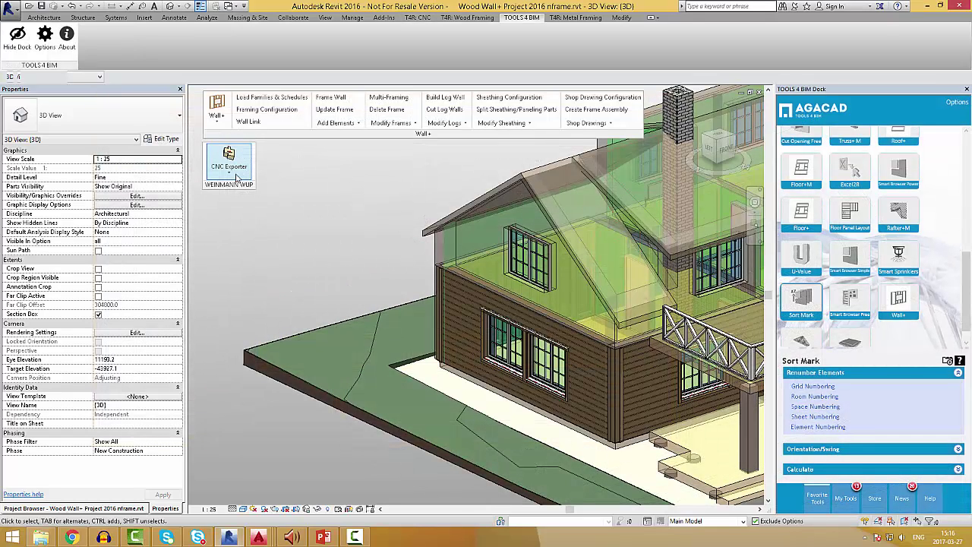
pyautogui.click(237, 178)
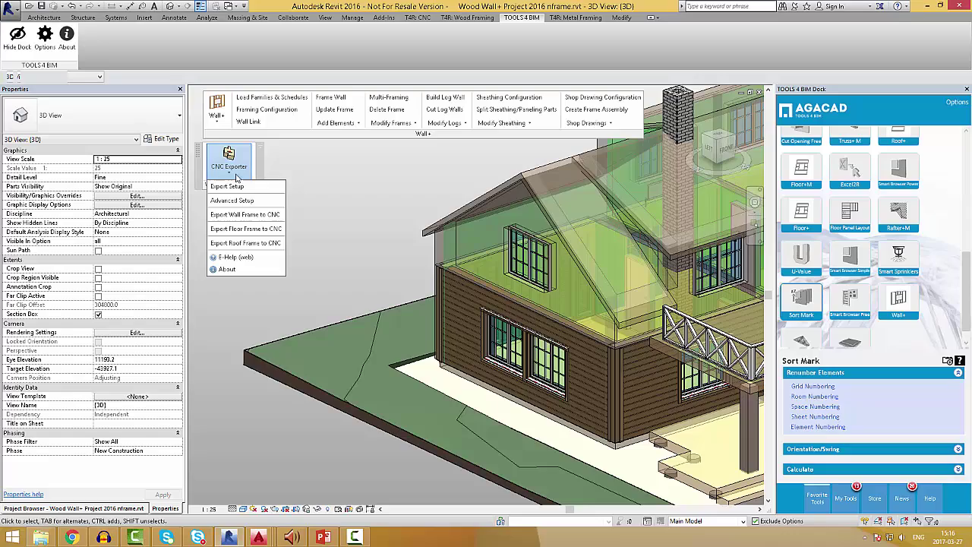
pyautogui.click(246, 215)
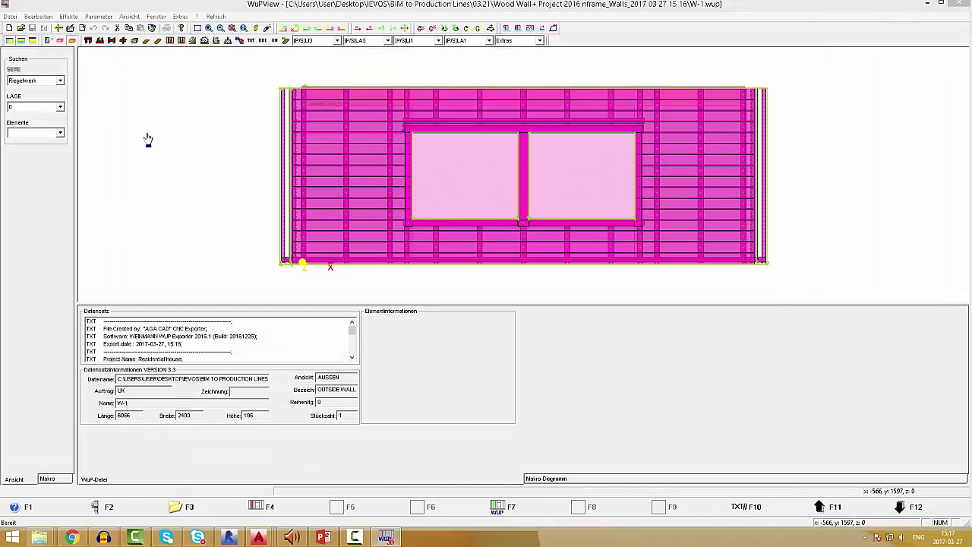
# Rotate the W-1 wall and inspect the element data of its top boards, left column and bottom panels
pyautogui.click(456, 29)
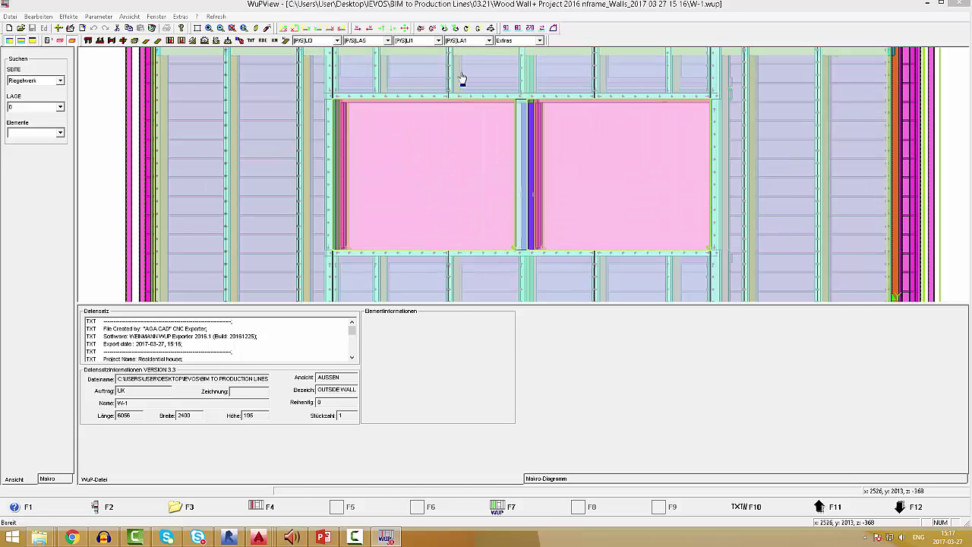
pyautogui.click(462, 78)
pyautogui.click(412, 81)
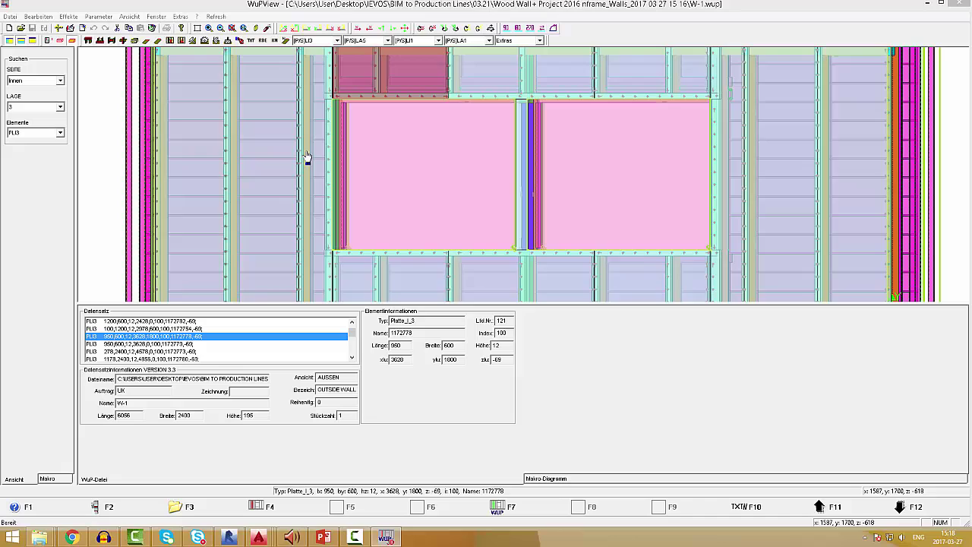
pyautogui.click(313, 195)
pyautogui.click(426, 261)
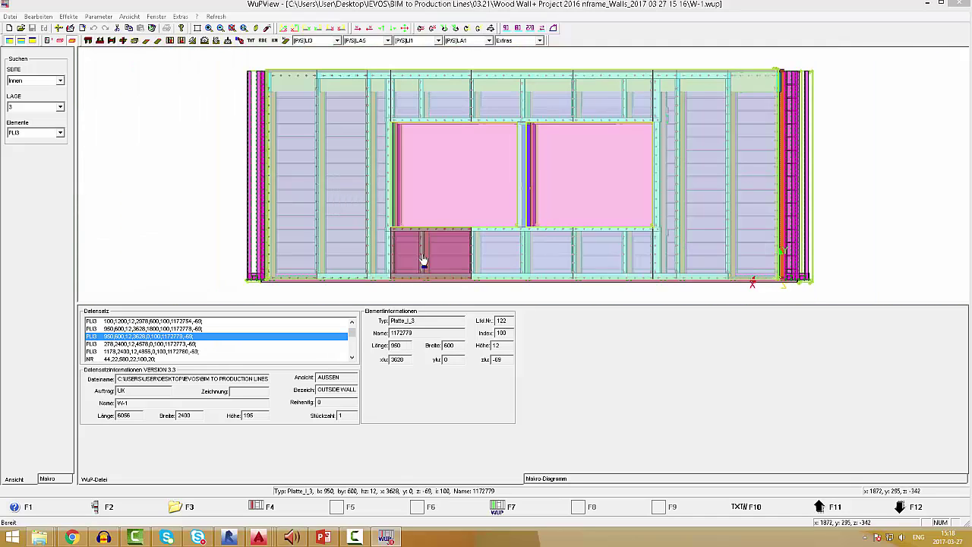
pyautogui.click(516, 261)
# Set the P/S|LI and P/S|LA layers to Keine so only the framing shows
pyautogui.click(338, 40)
pyautogui.click(308, 50)
pyautogui.click(388, 40)
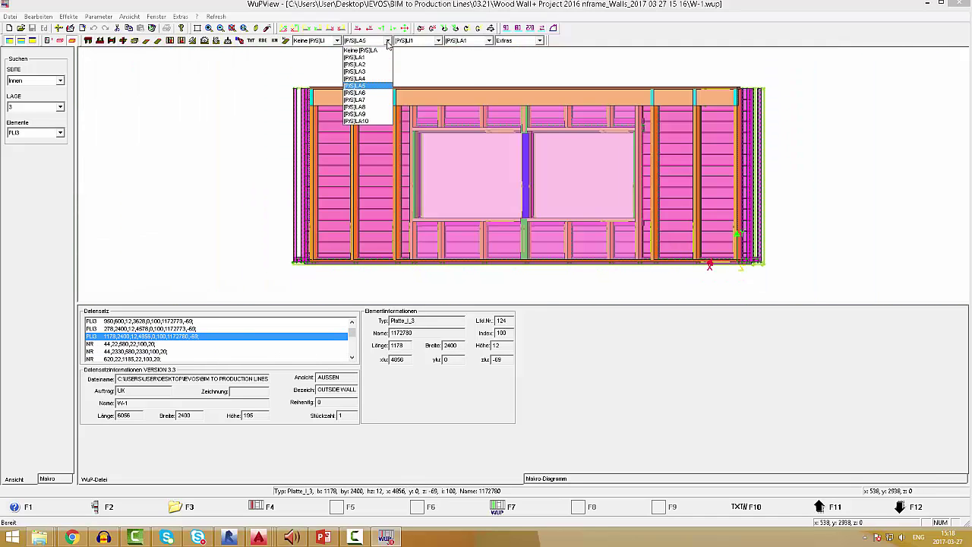
pyautogui.click(361, 50)
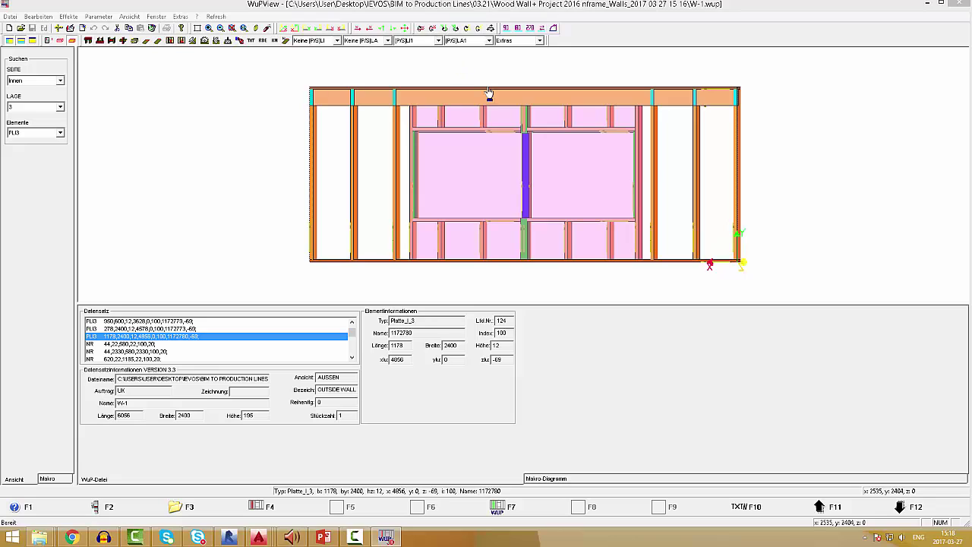
pyautogui.click(471, 117)
pyautogui.click(455, 28)
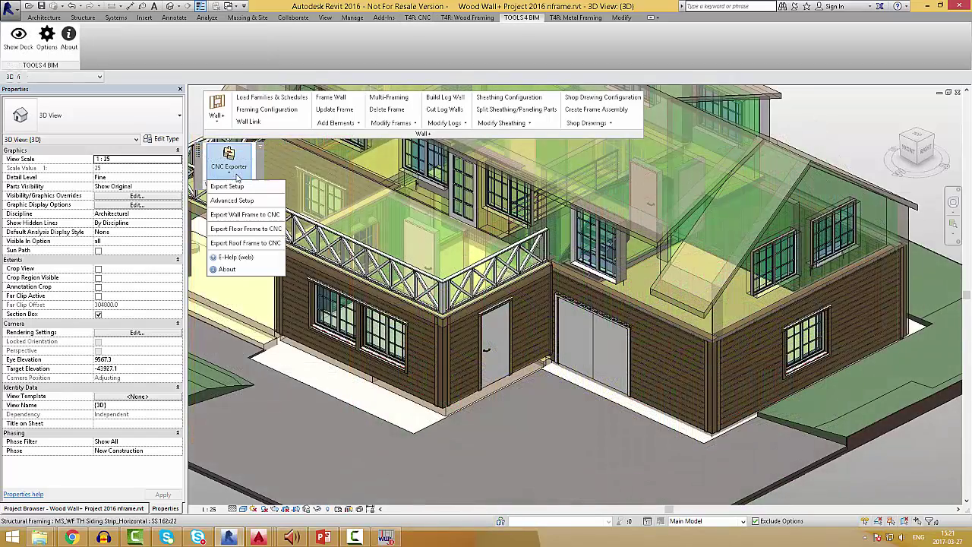
# Export the garage wall to CNC, producing the W-5_W-4_W-10 WUP file
pyautogui.click(245, 214)
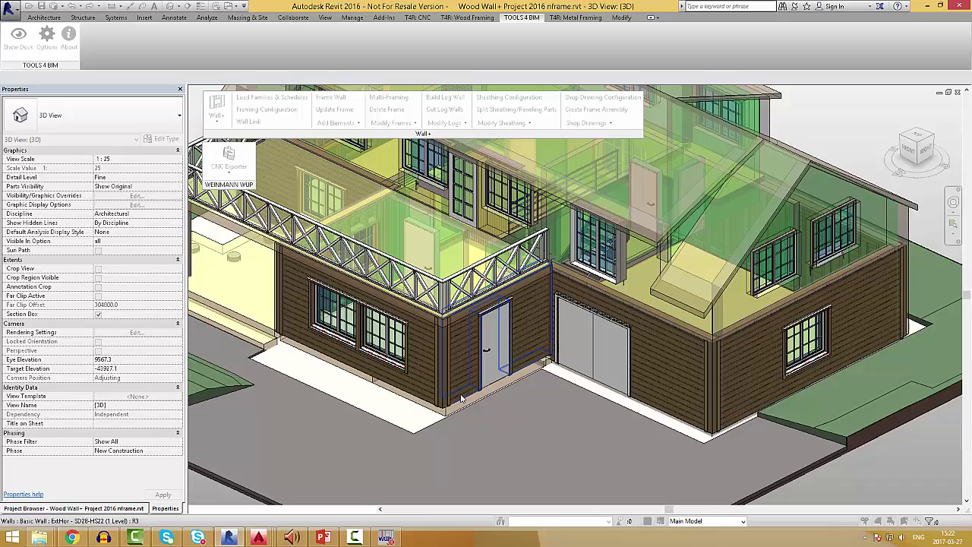
pyautogui.click(651, 409)
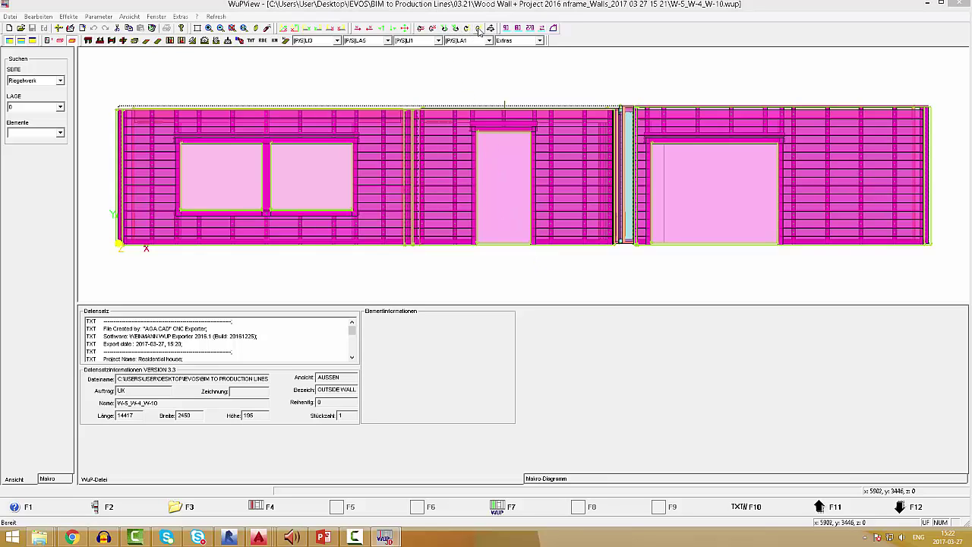
# Rotate the W-5_W-4_W-10 wall into a 3D perspective view
pyautogui.click(433, 28)
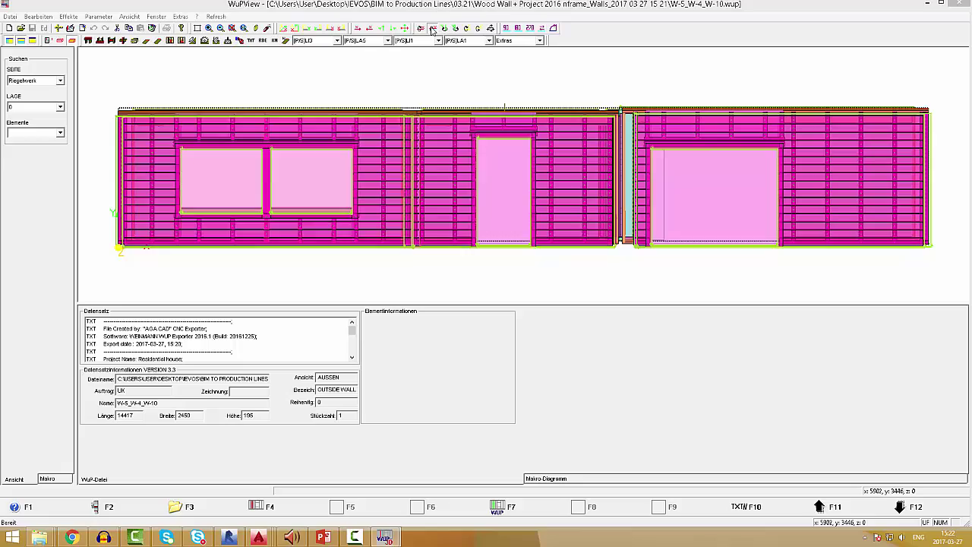
pyautogui.click(456, 28)
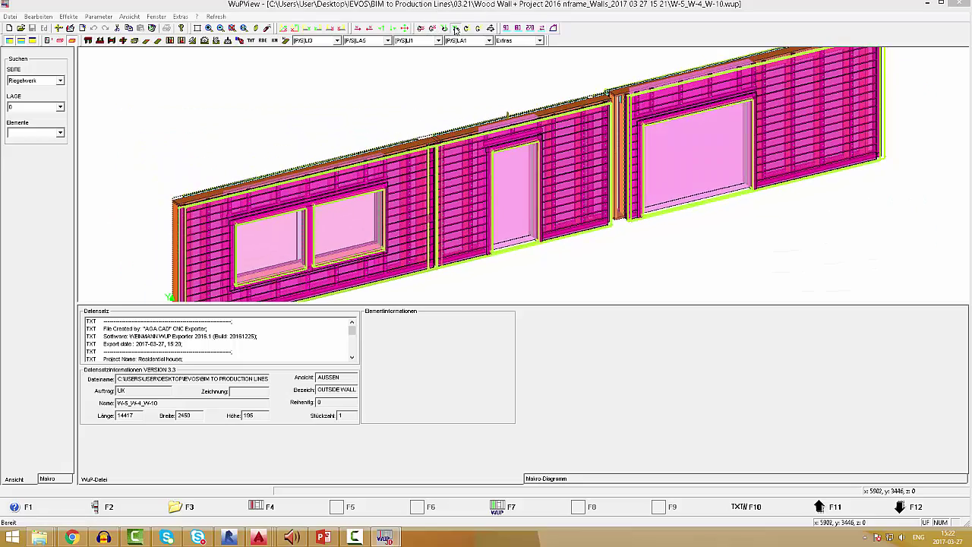
pyautogui.click(456, 28)
pyautogui.click(456, 28)
pyautogui.click(456, 28)
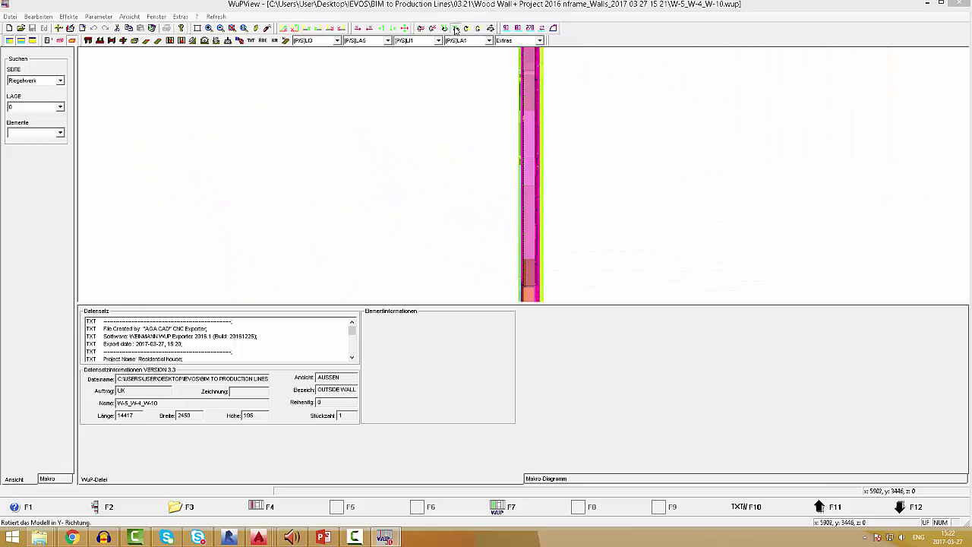
pyautogui.click(456, 28)
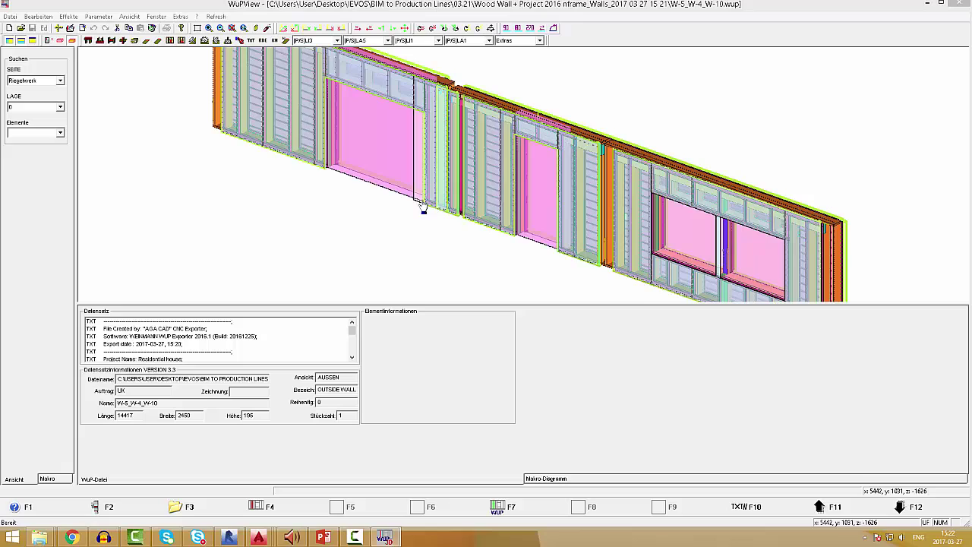
# Show the Elementinformationen of a PSG polygon-saw record from the Datensatz list
pyautogui.scroll(1, 418, 220)
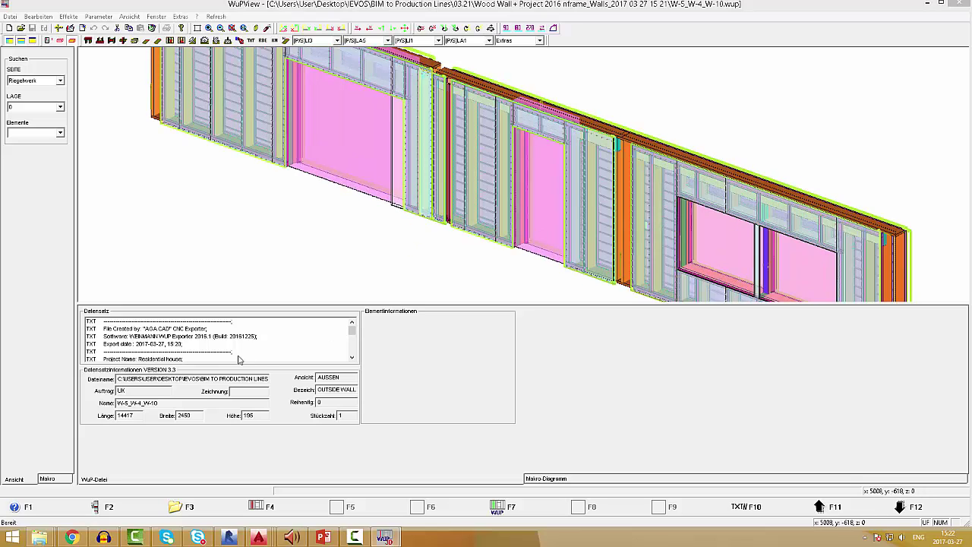
pyautogui.moveTo(352, 331); pyautogui.dragTo(354, 325)
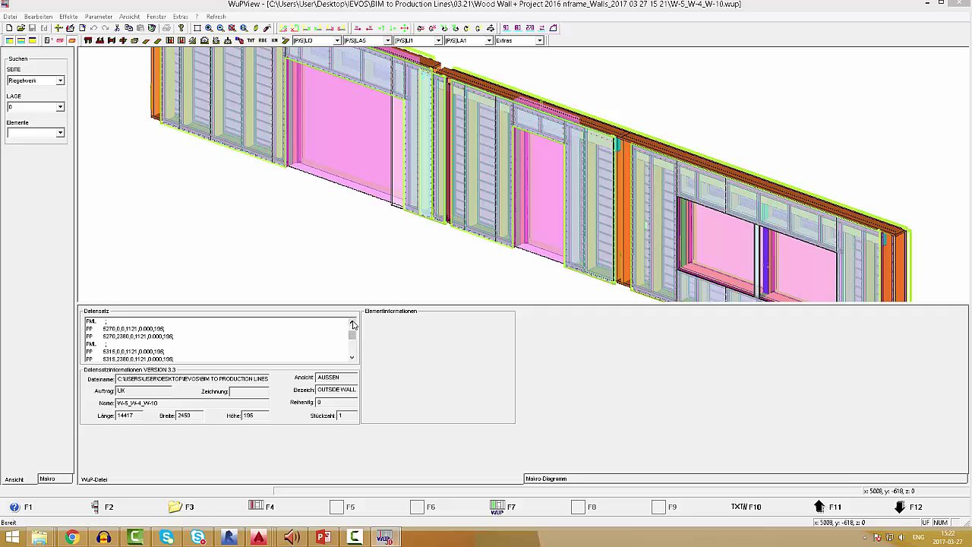
pyautogui.click(108, 337)
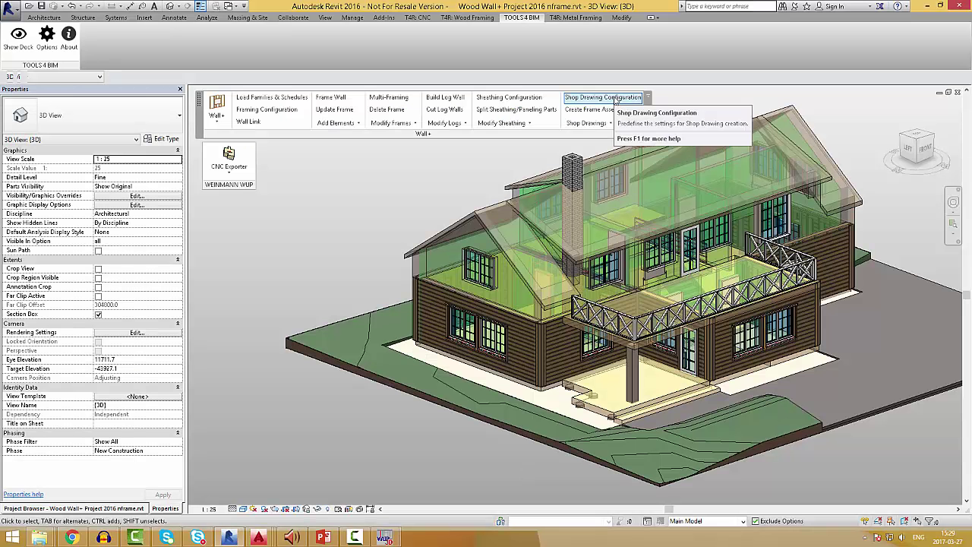
pyautogui.click(608, 97)
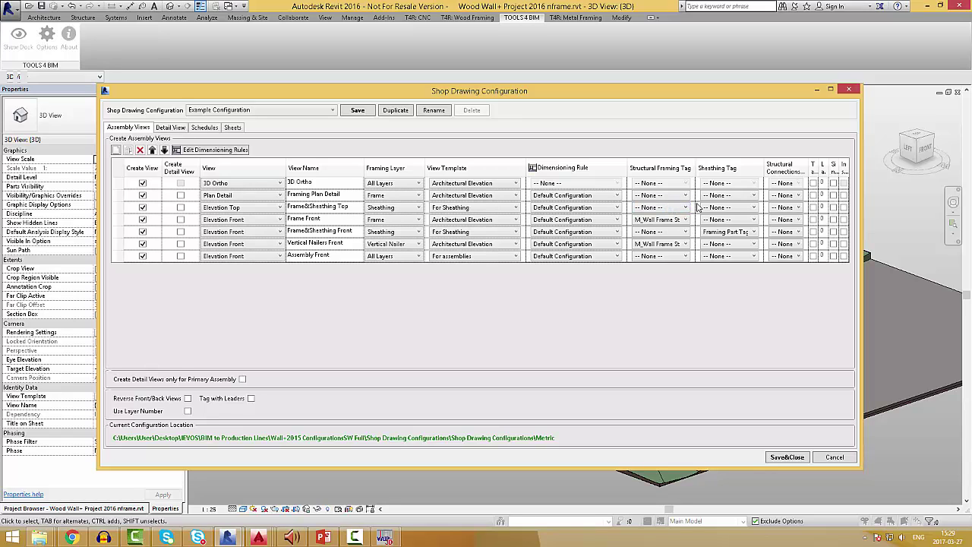
pyautogui.click(208, 127)
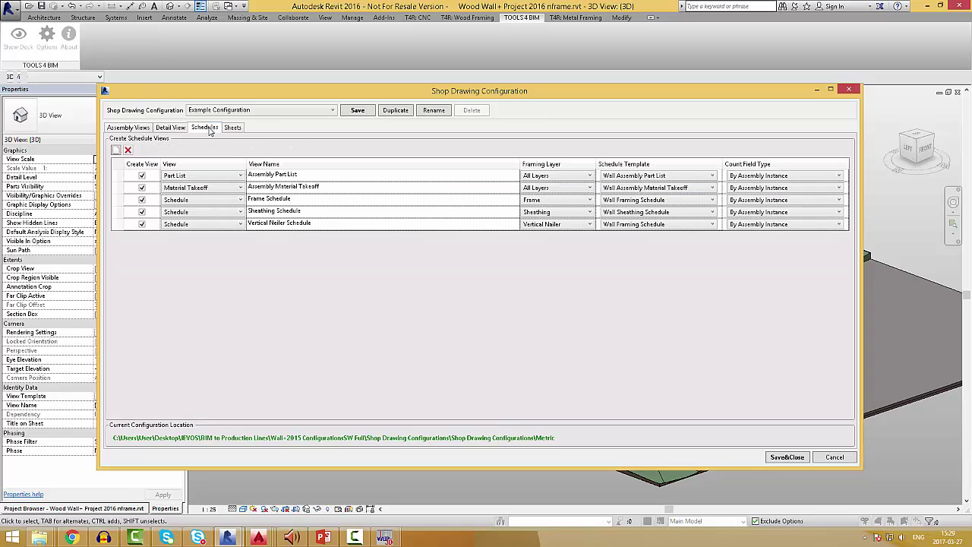
pyautogui.click(233, 128)
pyautogui.click(772, 178)
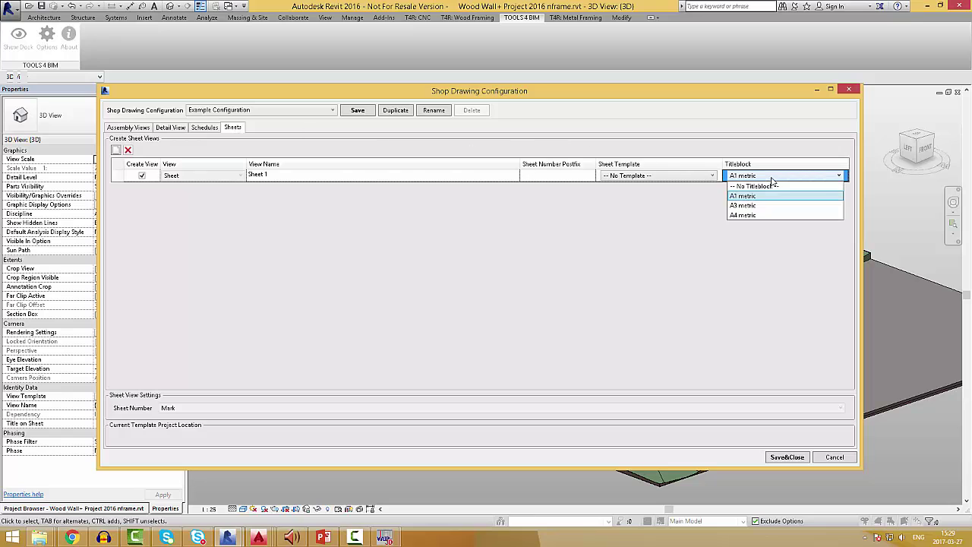
pyautogui.click(769, 197)
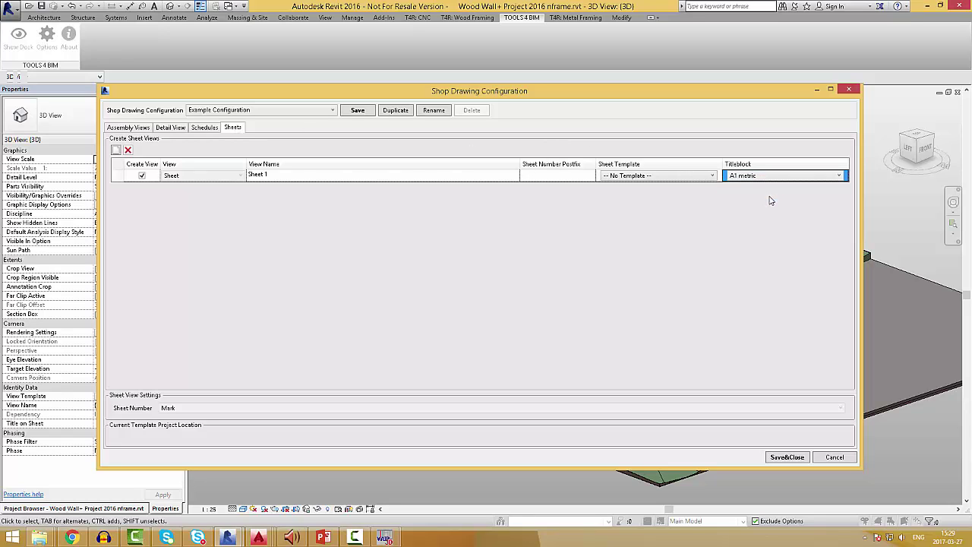
# Save the configuration and create the W-1 frame assembly from the wall
pyautogui.click(790, 456)
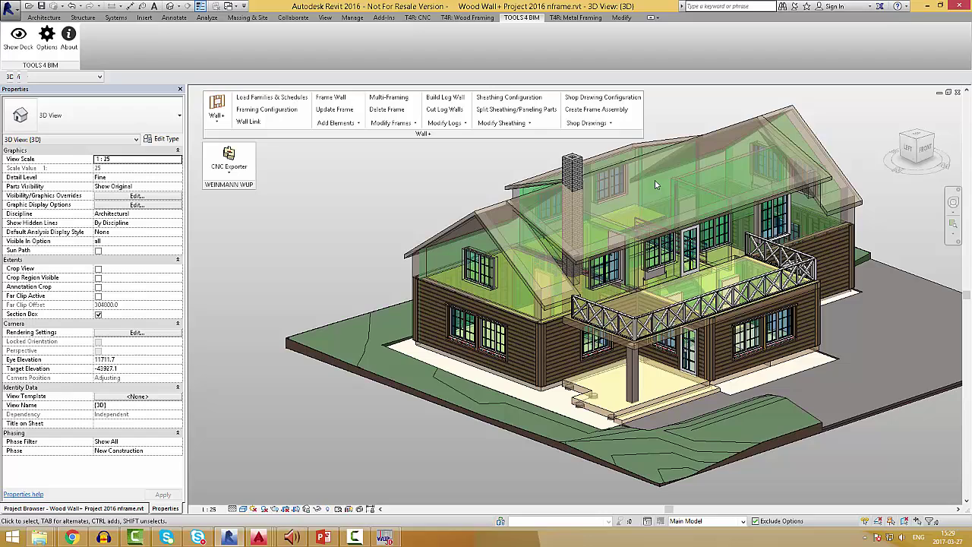
pyautogui.click(596, 108)
pyautogui.click(519, 346)
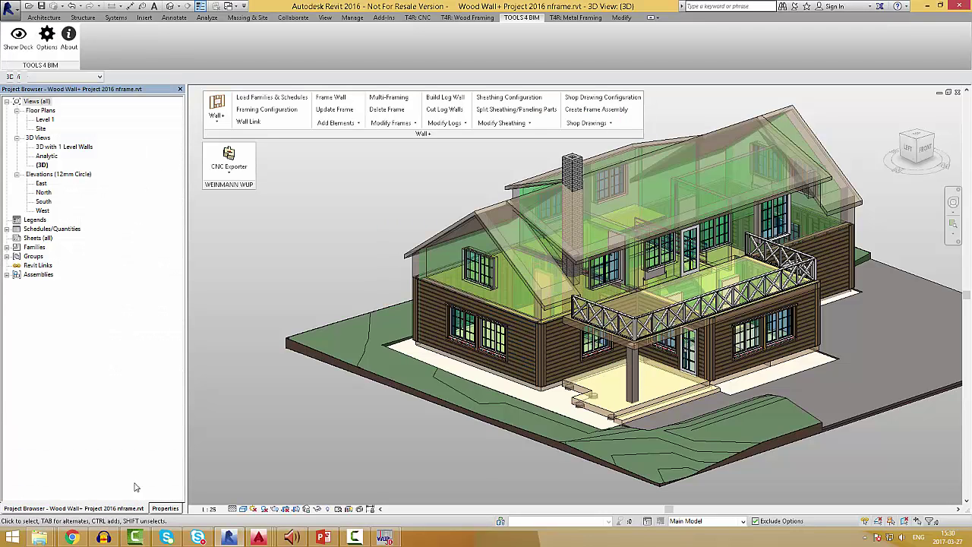
# Open W-1's 3D Ortho, Assembly Front, Frame Front and Frame&Sheathing Front views
pyautogui.click(7, 275)
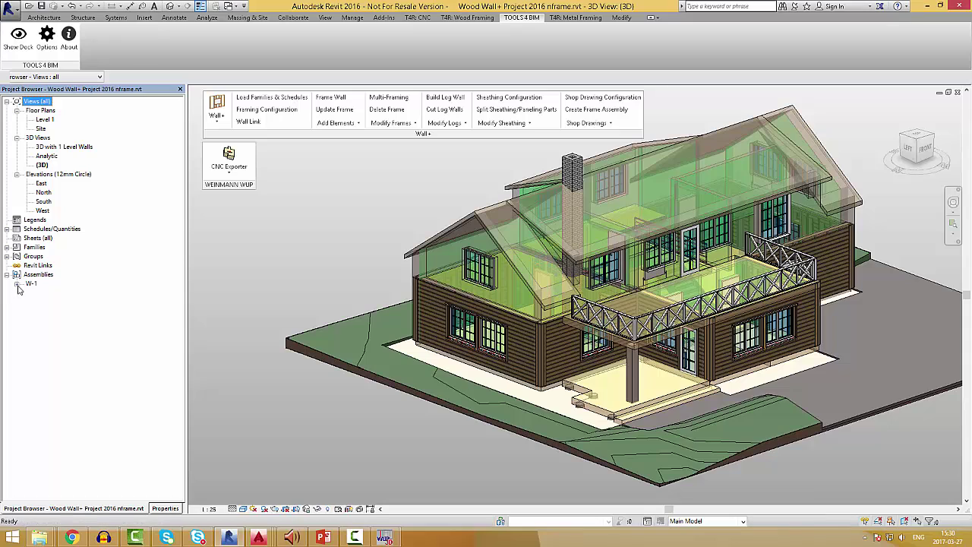
pyautogui.click(16, 284)
pyautogui.doubleClick(47, 294)
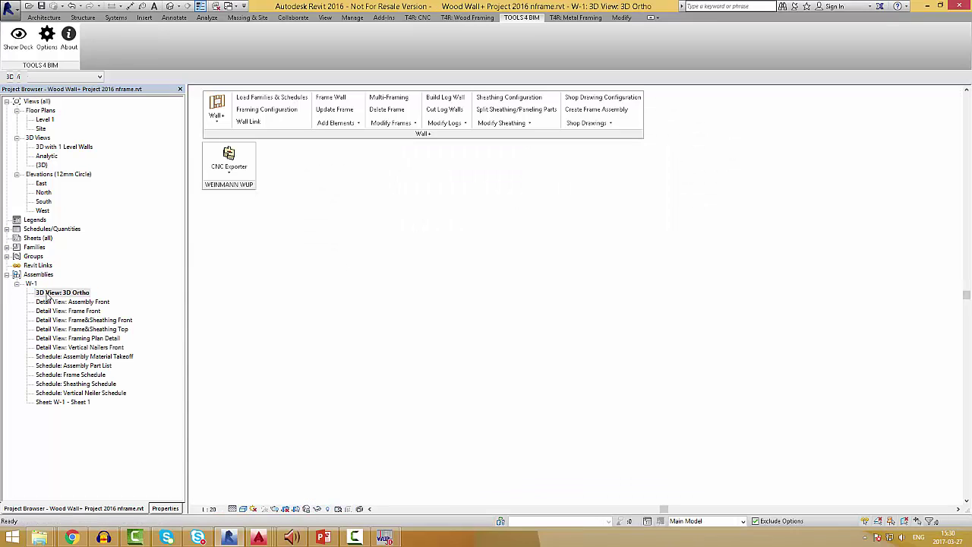
pyautogui.doubleClick(50, 303)
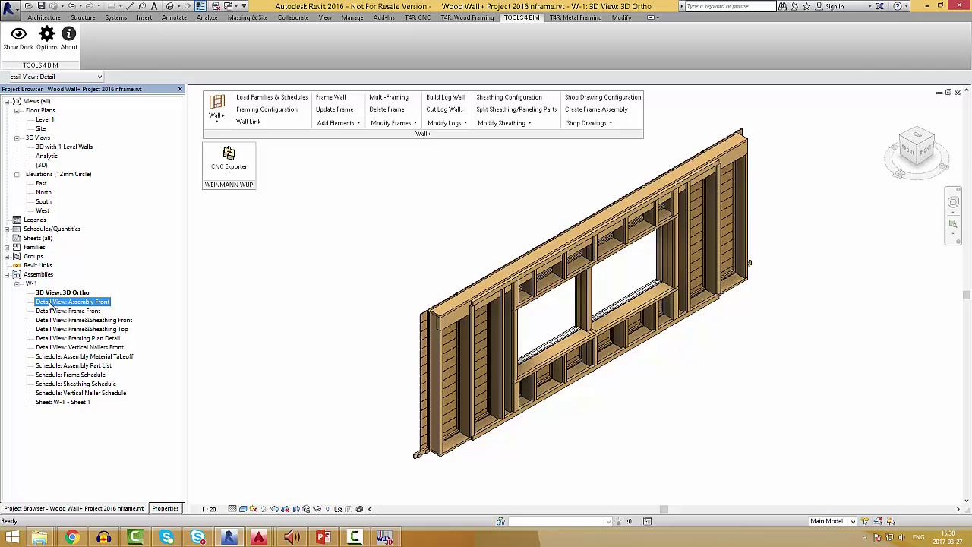
pyautogui.click(49, 312)
pyautogui.doubleClick(49, 313)
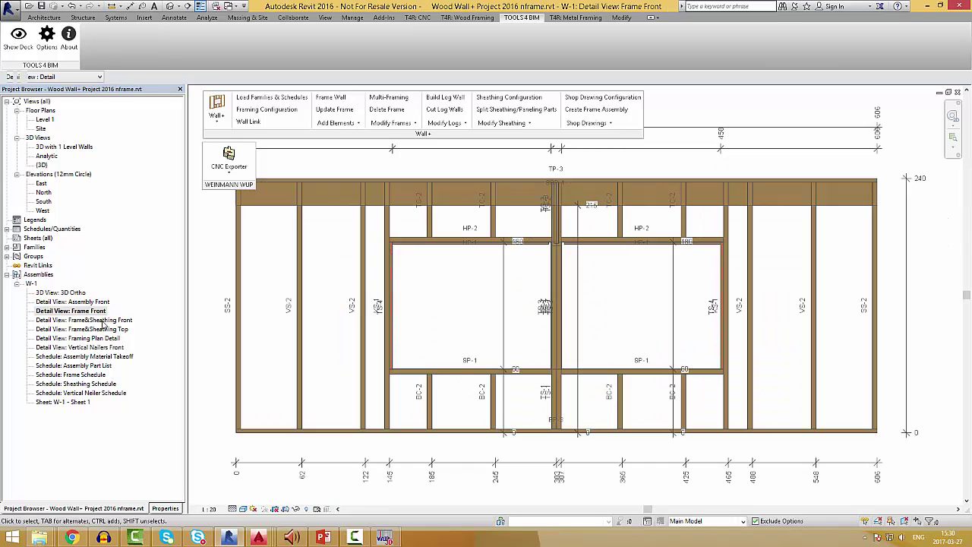
pyautogui.doubleClick(61, 321)
# Open W-1's Material Takeoff, Part List and Frame Schedule, then W-1 Sheet 1
pyautogui.doubleClick(76, 356)
pyautogui.click(82, 367)
pyautogui.doubleClick(82, 367)
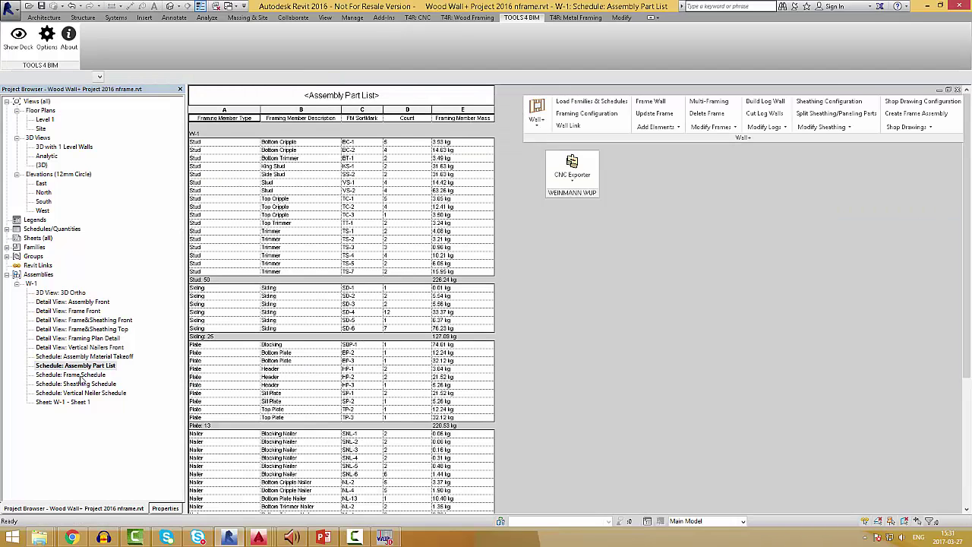
pyautogui.doubleClick(70, 375)
pyautogui.doubleClick(63, 402)
# Place the 3D Ortho, Frame Front, Frame Schedule and Sheathing Schedule on W-1 Sheet 1
pyautogui.moveTo(60, 292); pyautogui.dragTo(315, 275)
pyautogui.click(315, 275)
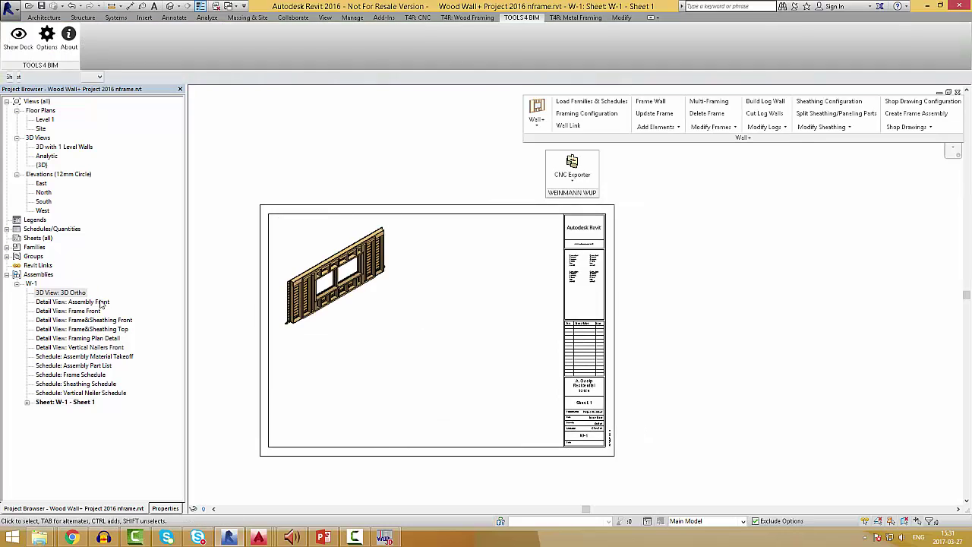
pyautogui.moveTo(50, 311); pyautogui.dragTo(500, 306)
pyautogui.click(474, 281)
pyautogui.moveTo(70, 375); pyautogui.dragTo(350, 375)
pyautogui.click(412, 337)
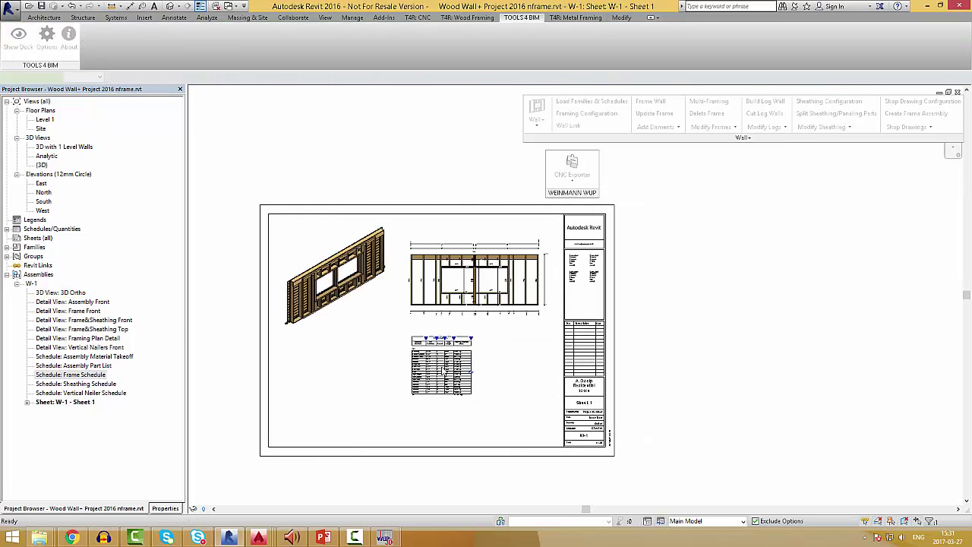
pyautogui.moveTo(76, 384); pyautogui.dragTo(444, 330)
pyautogui.click(332, 337)
# Set the shop drawing sheet template to W-1 - Sheet 1 and save the configuration
pyautogui.click(912, 103)
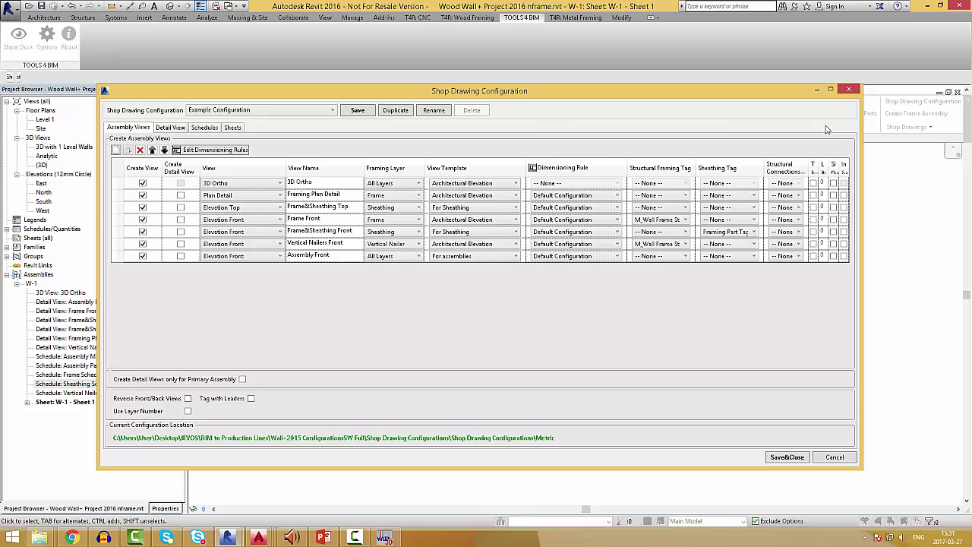
pyautogui.click(233, 126)
pyautogui.click(684, 176)
pyautogui.click(683, 195)
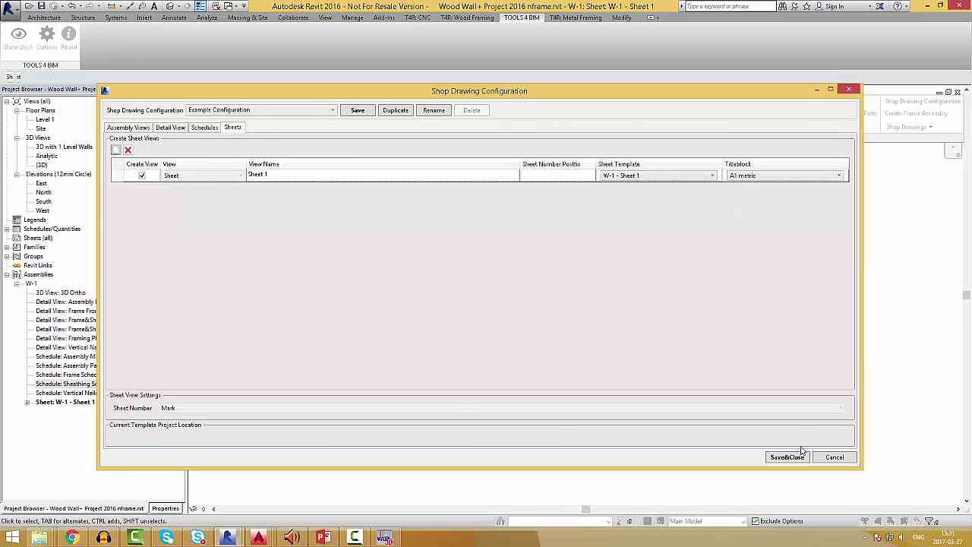
pyautogui.click(787, 456)
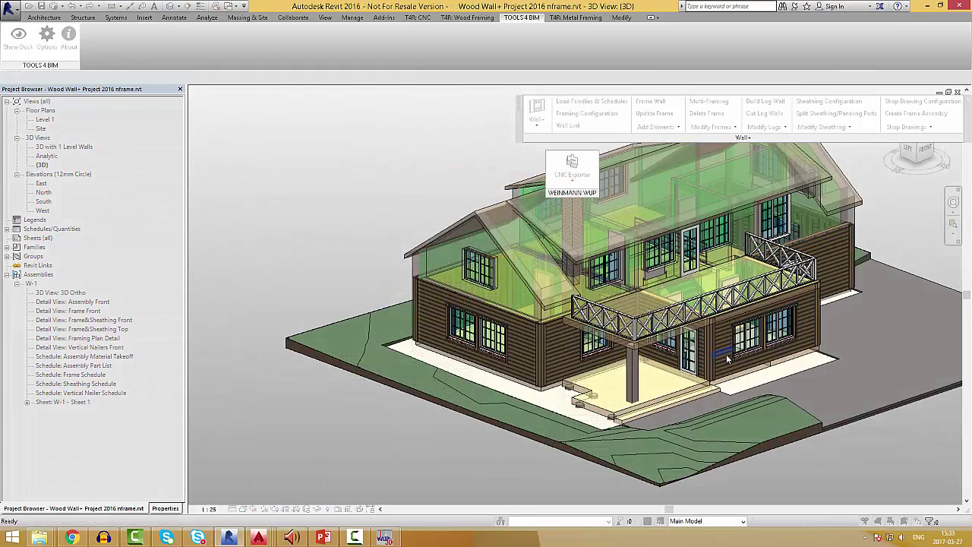
# Create the W-5 frame assembly and open its 3D Ortho view and Sheet 1
pyautogui.click(727, 358)
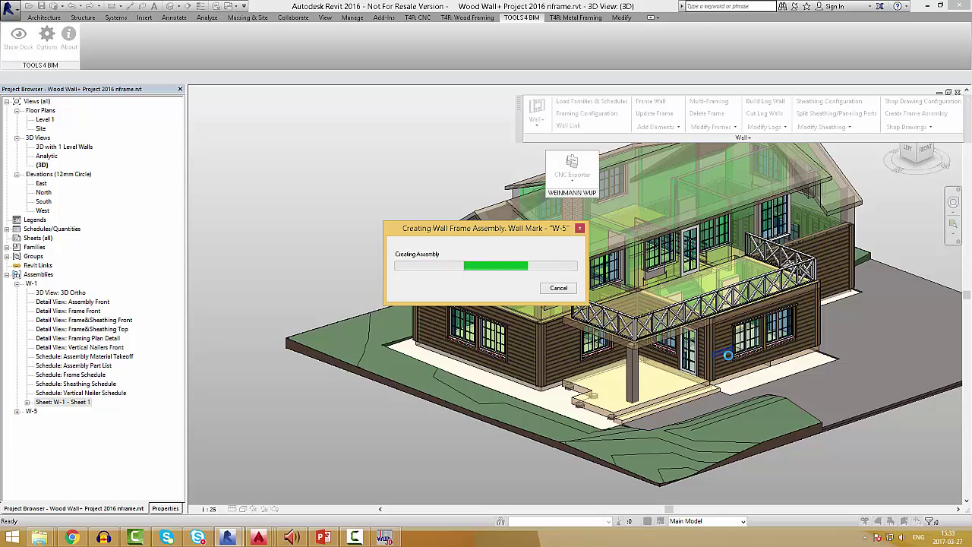
pyautogui.click(17, 412)
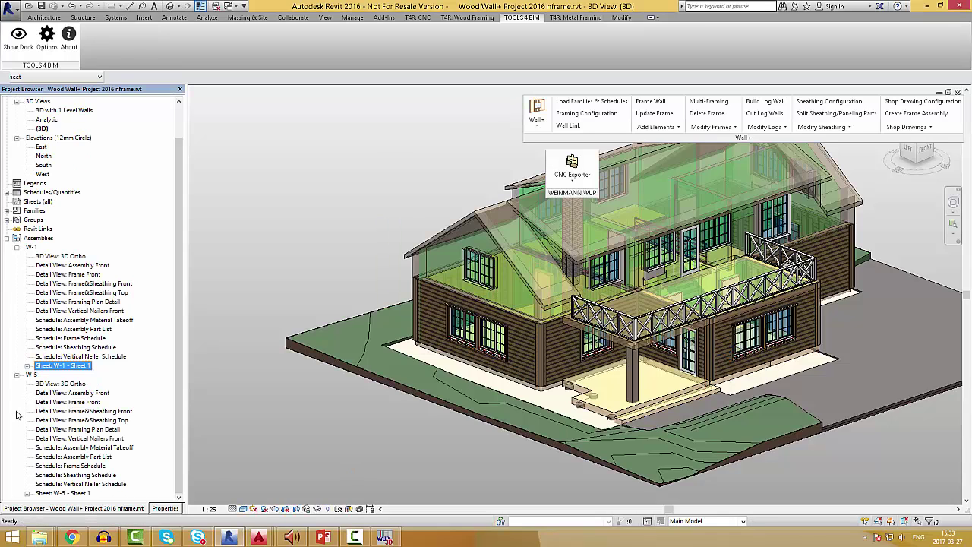
pyautogui.doubleClick(80, 384)
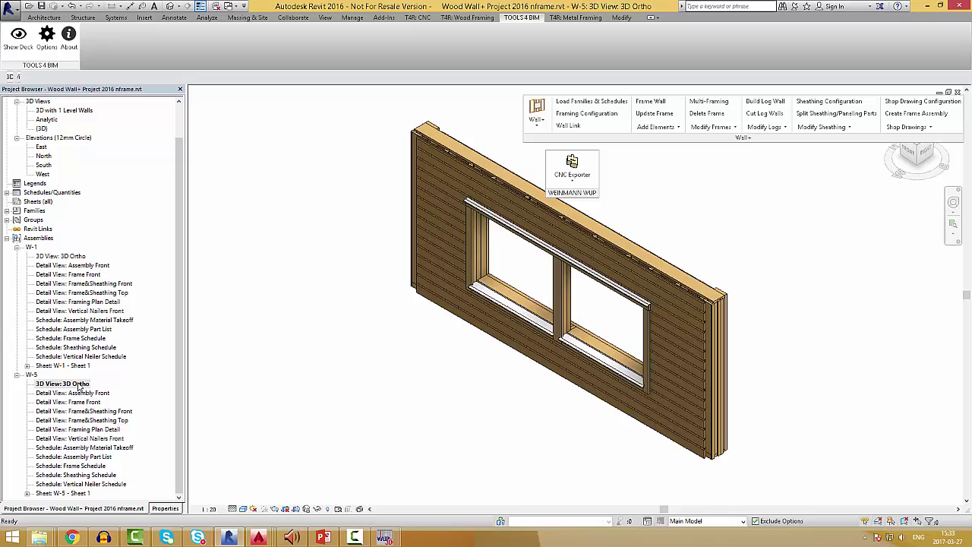
pyautogui.doubleClick(87, 494)
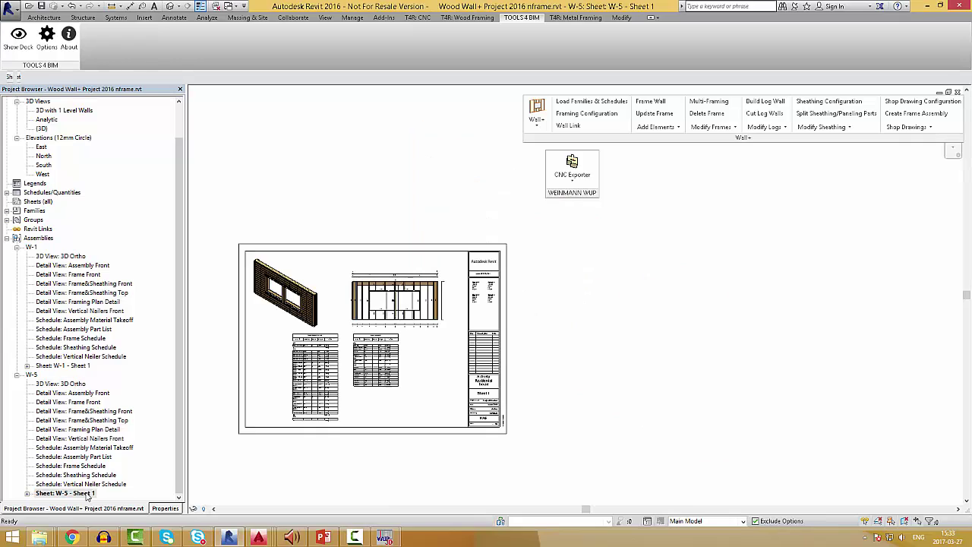